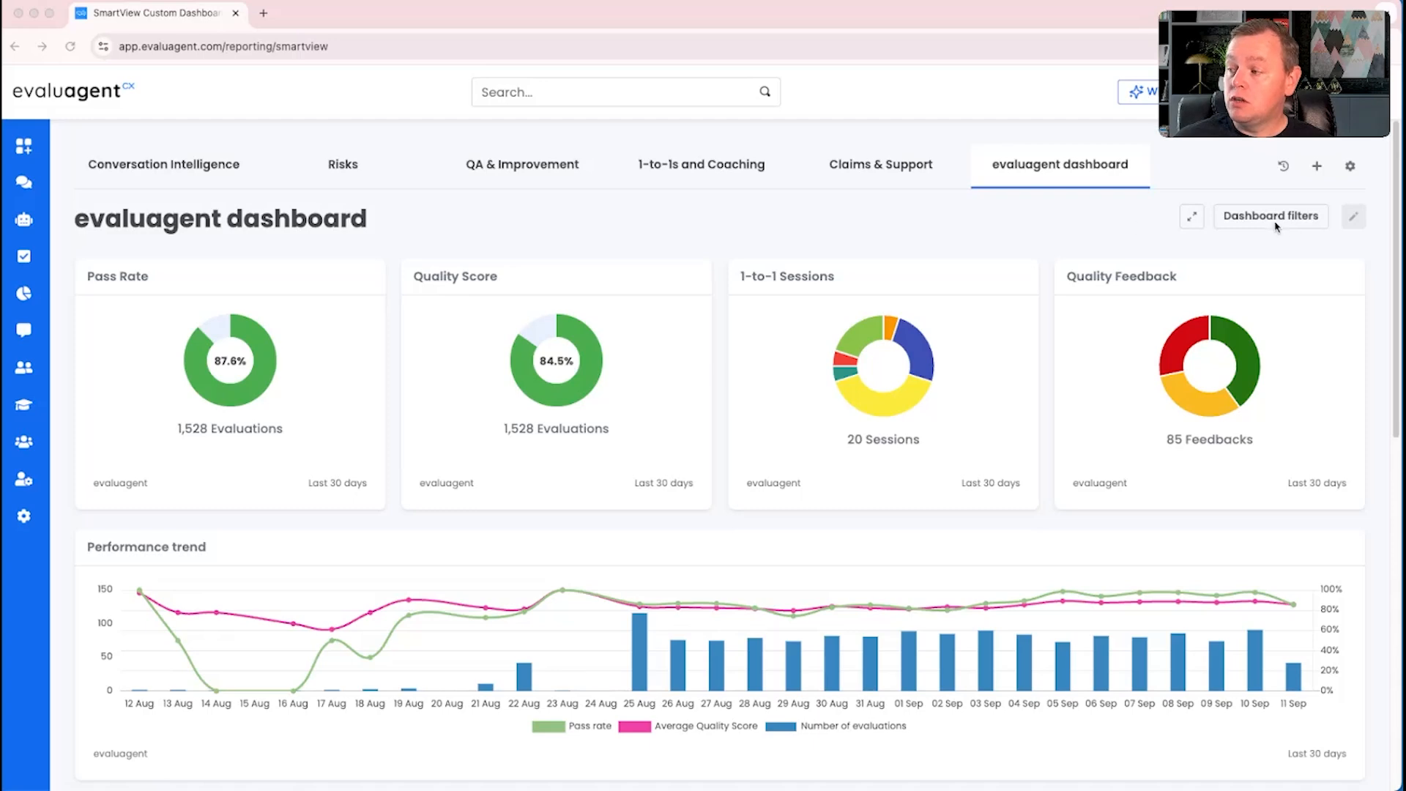
# Step: Show the dashboard filters and view the groups and agents available as Reporting Level
pyautogui.click(1273, 218)
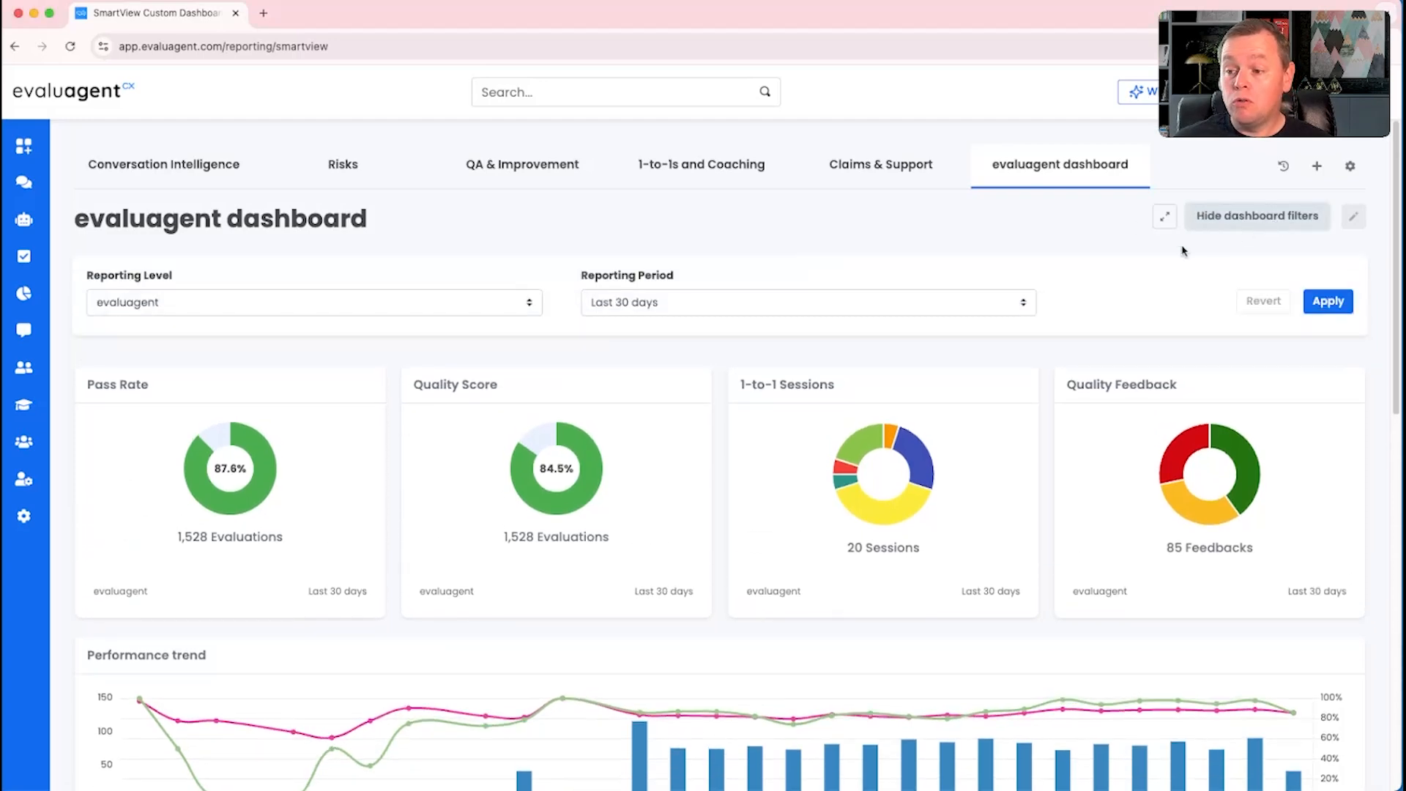
pyautogui.click(214, 300)
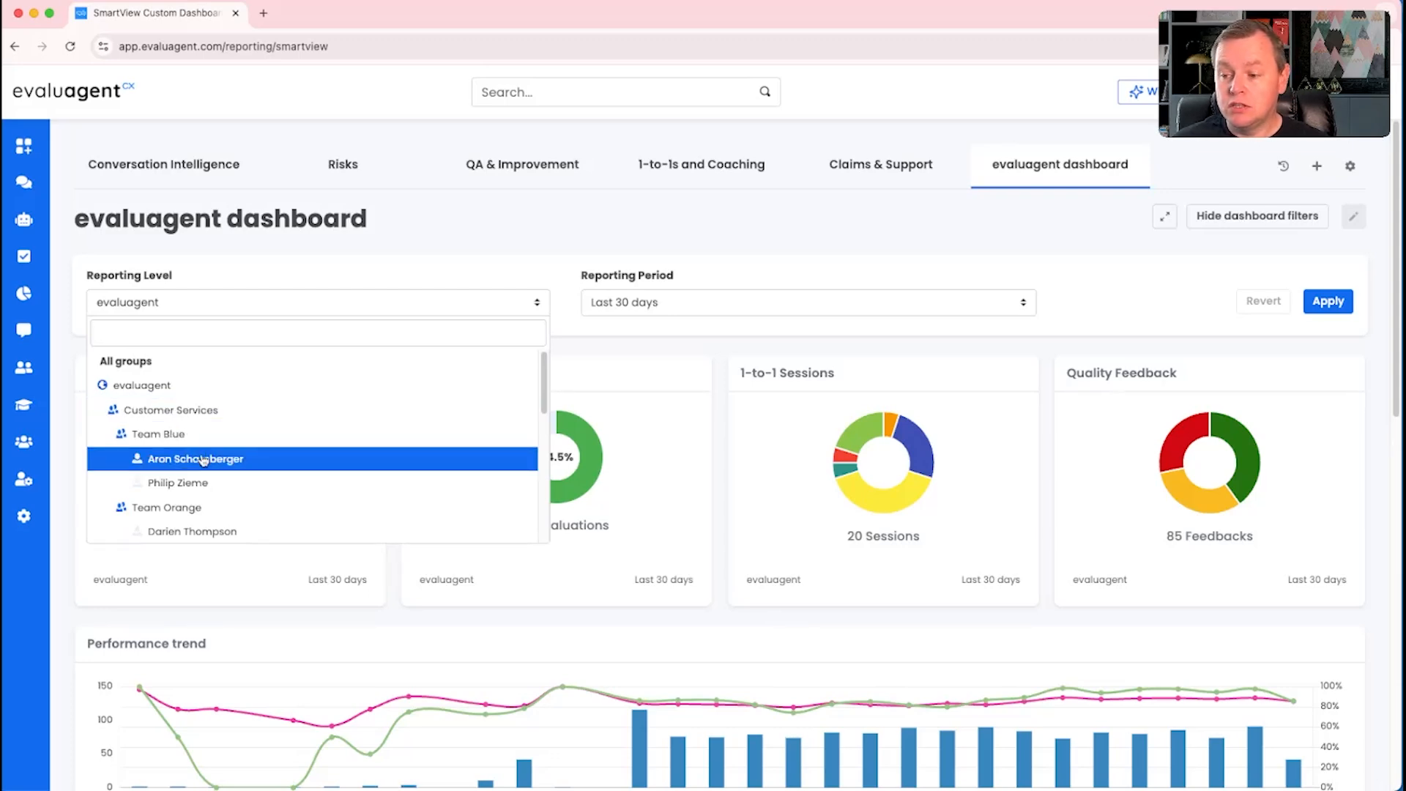
pyautogui.click(487, 209)
# Step: Open the imported contacts and replace the individual agent in the Agents filter with the whole of Team Blue
pyautogui.moveTo(23, 181)
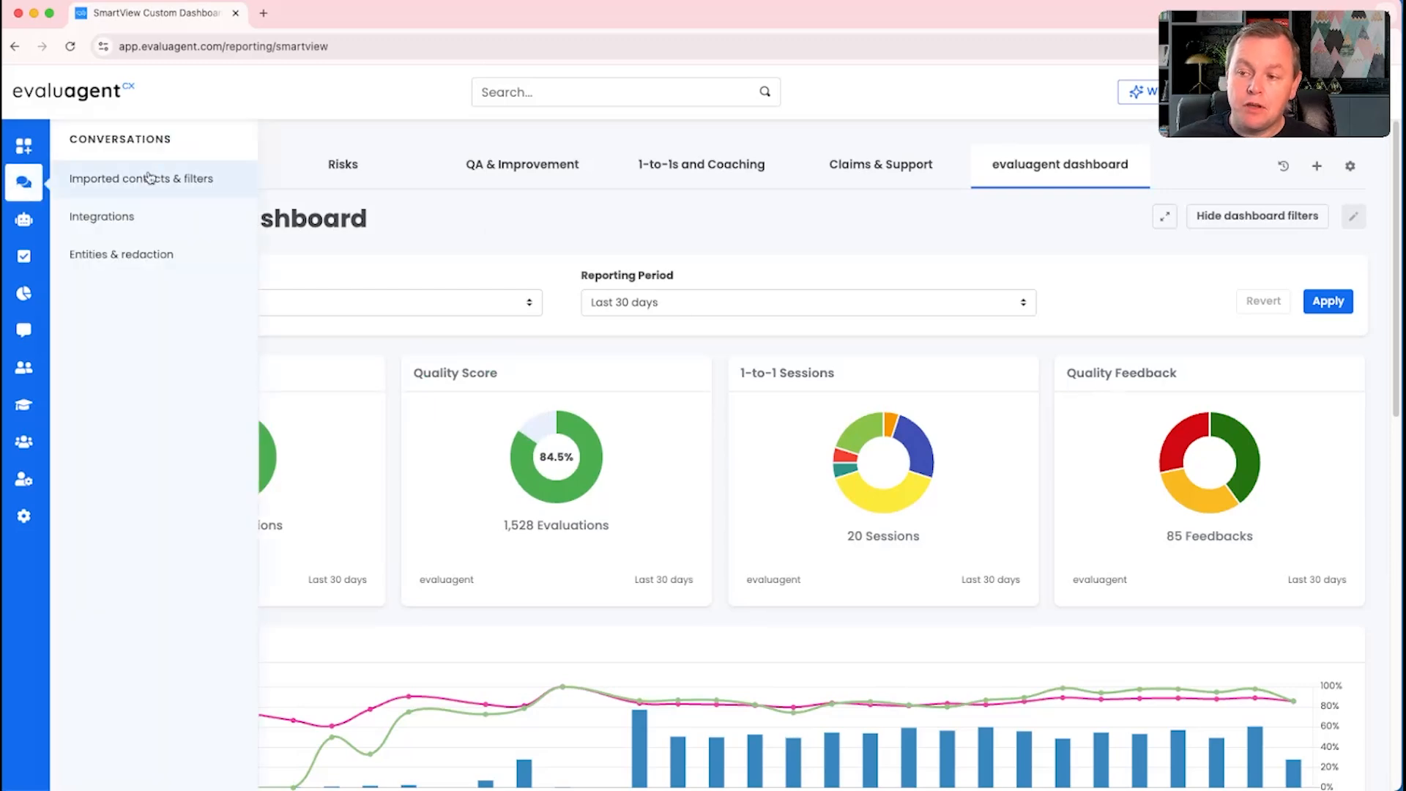
pyautogui.click(150, 179)
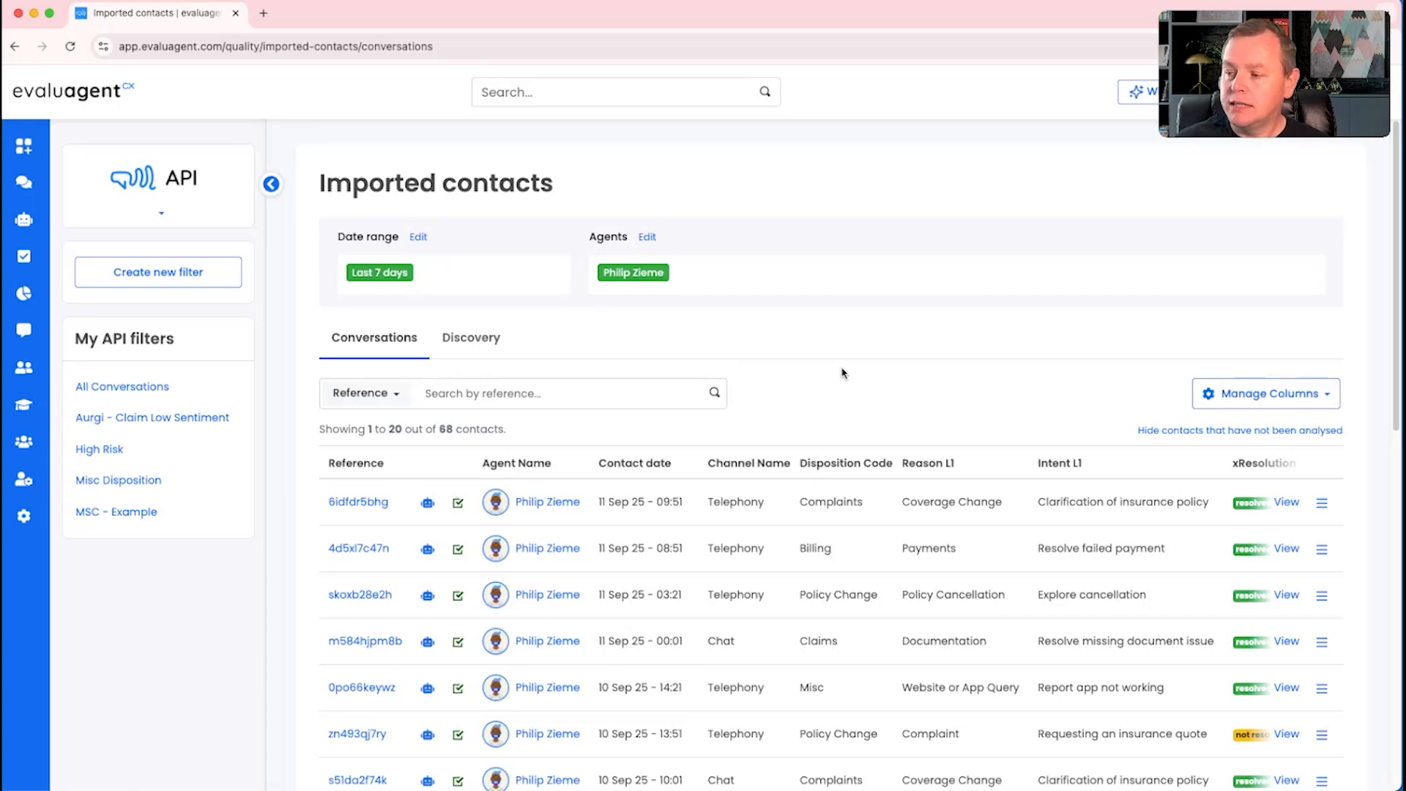
pyautogui.click(646, 236)
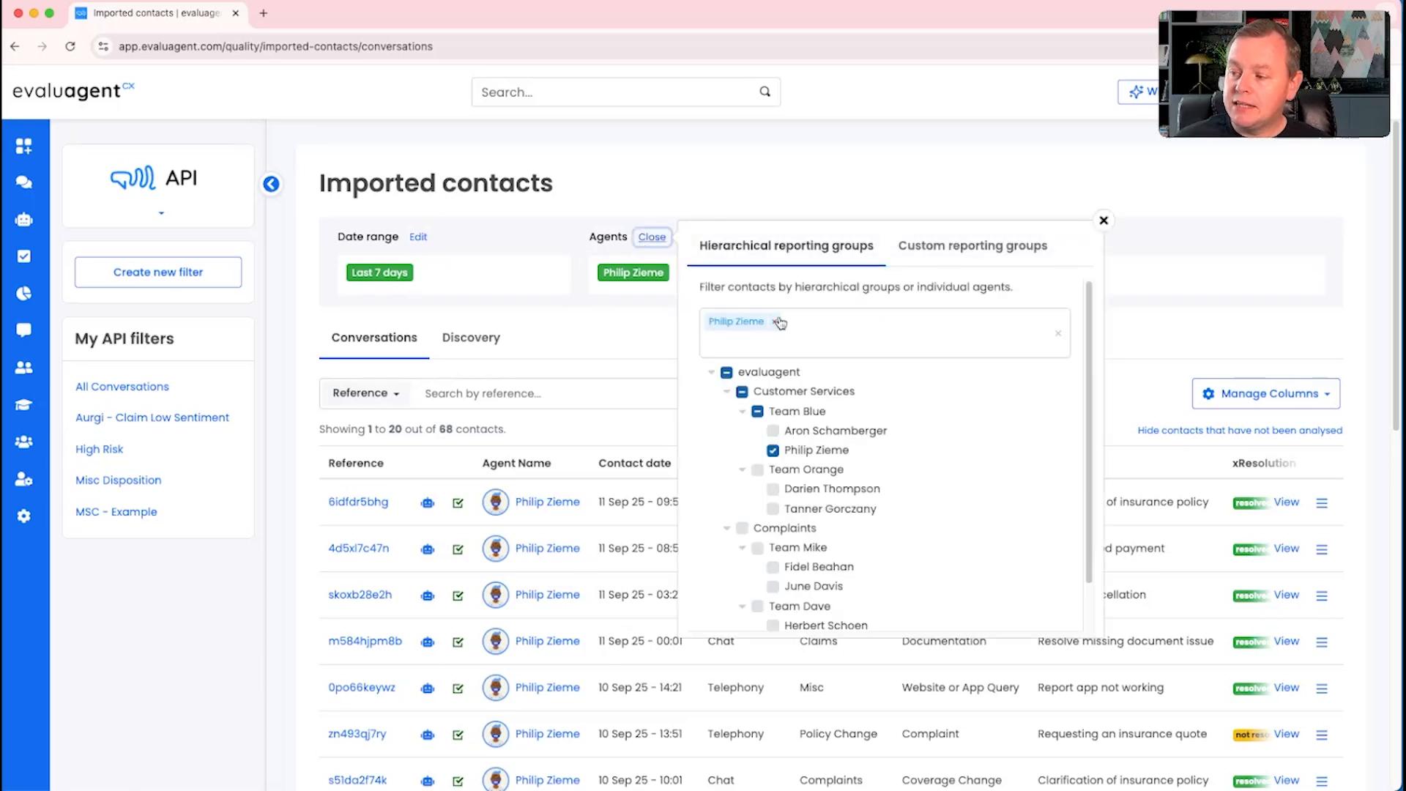
pyautogui.click(779, 323)
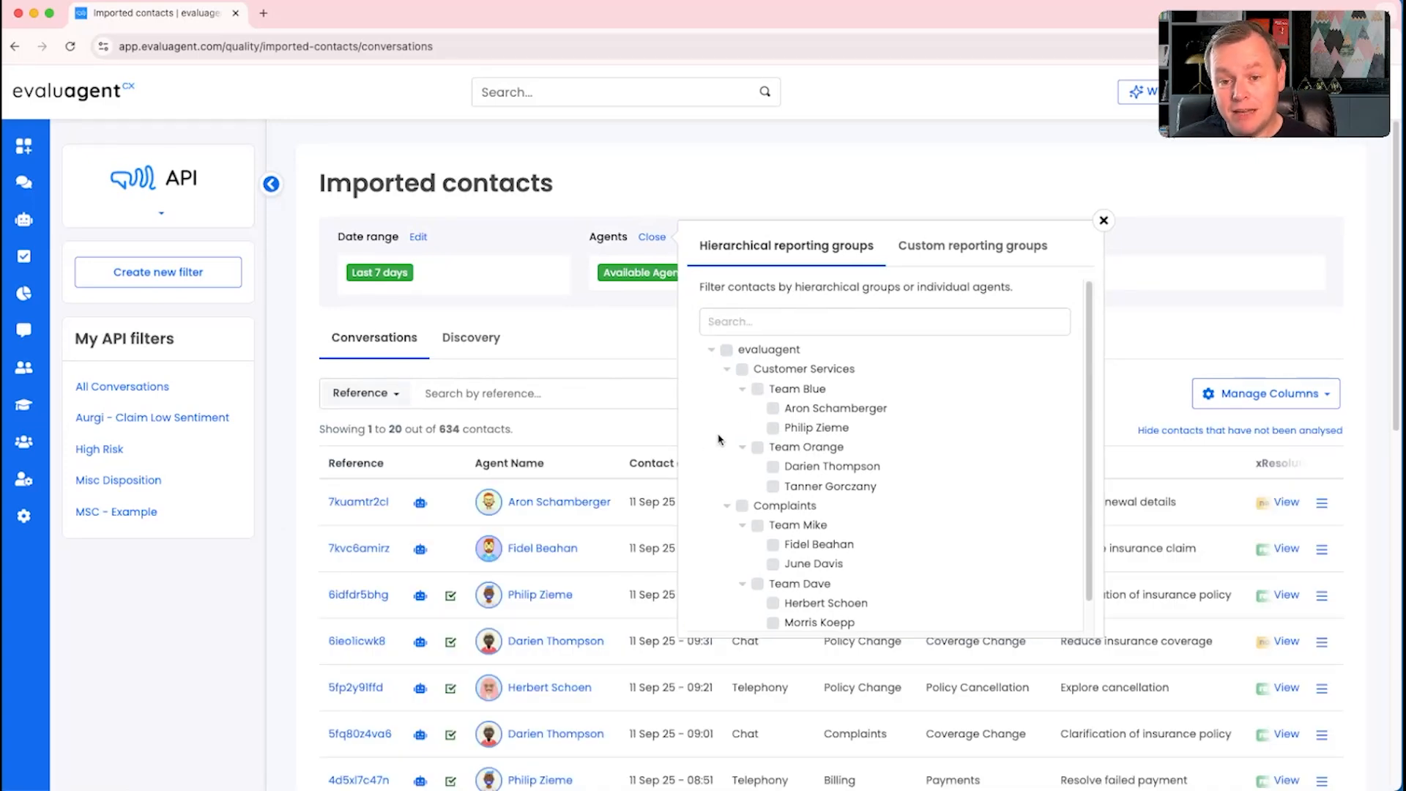
pyautogui.click(758, 388)
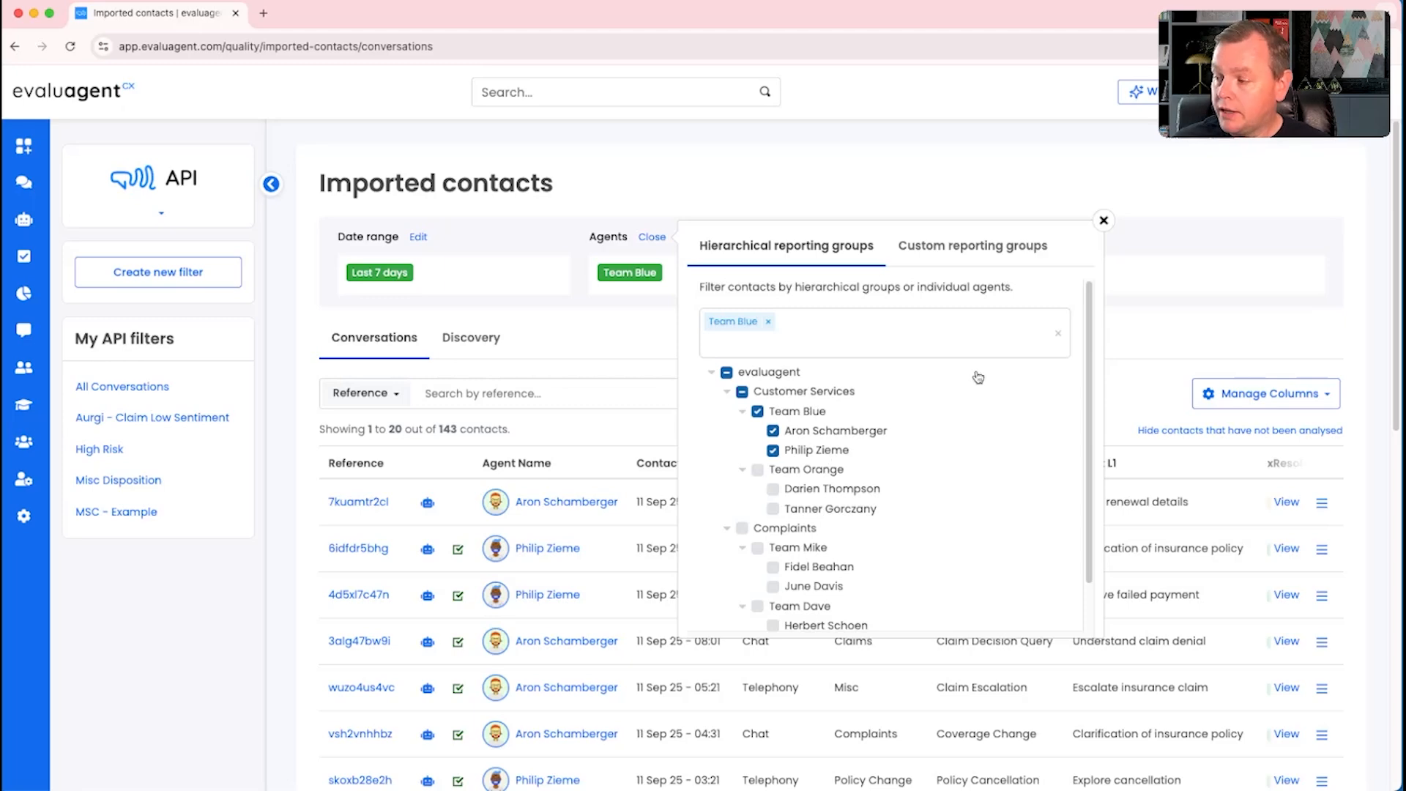
pyautogui.click(1103, 220)
pyautogui.scroll(-3, 677, 547)
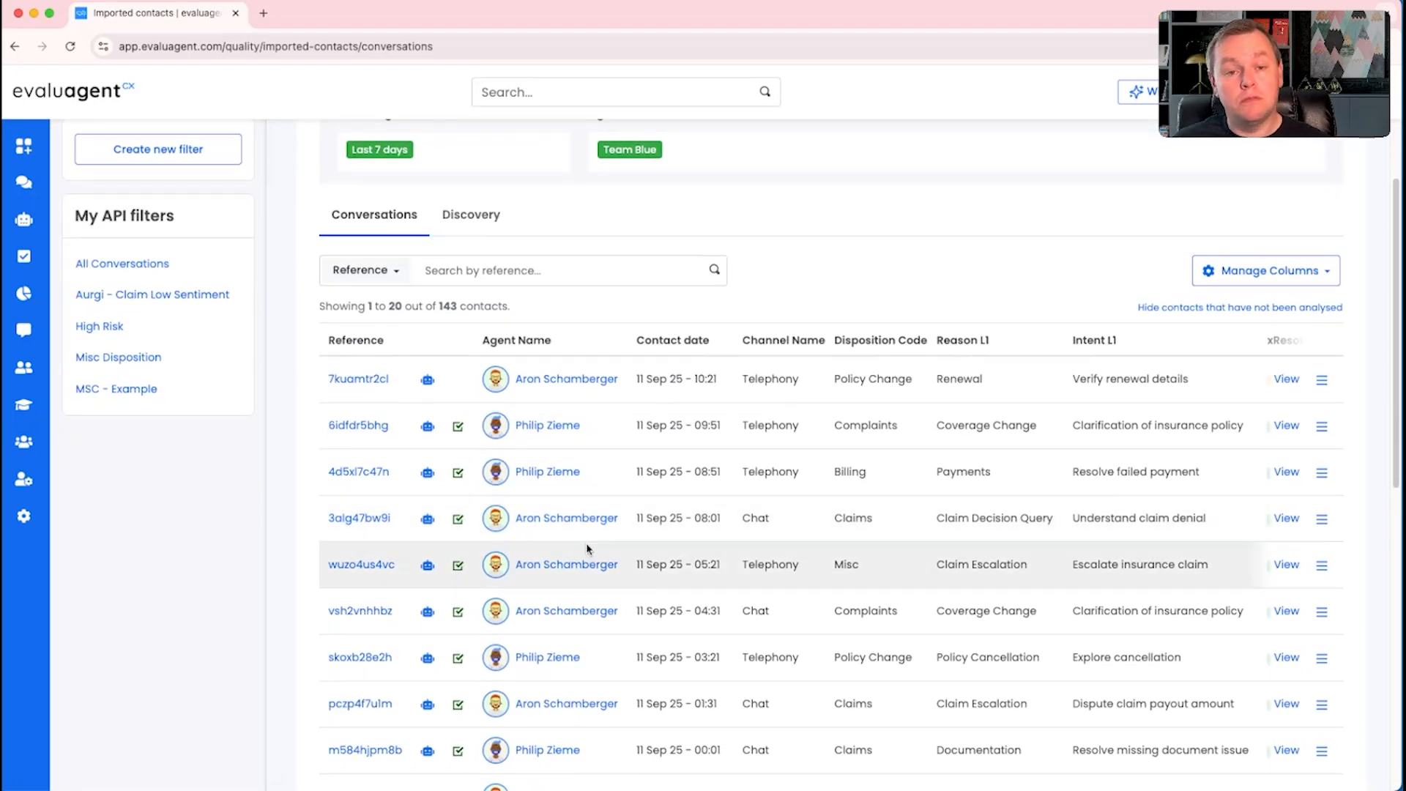
pyautogui.scroll(2, 588, 549)
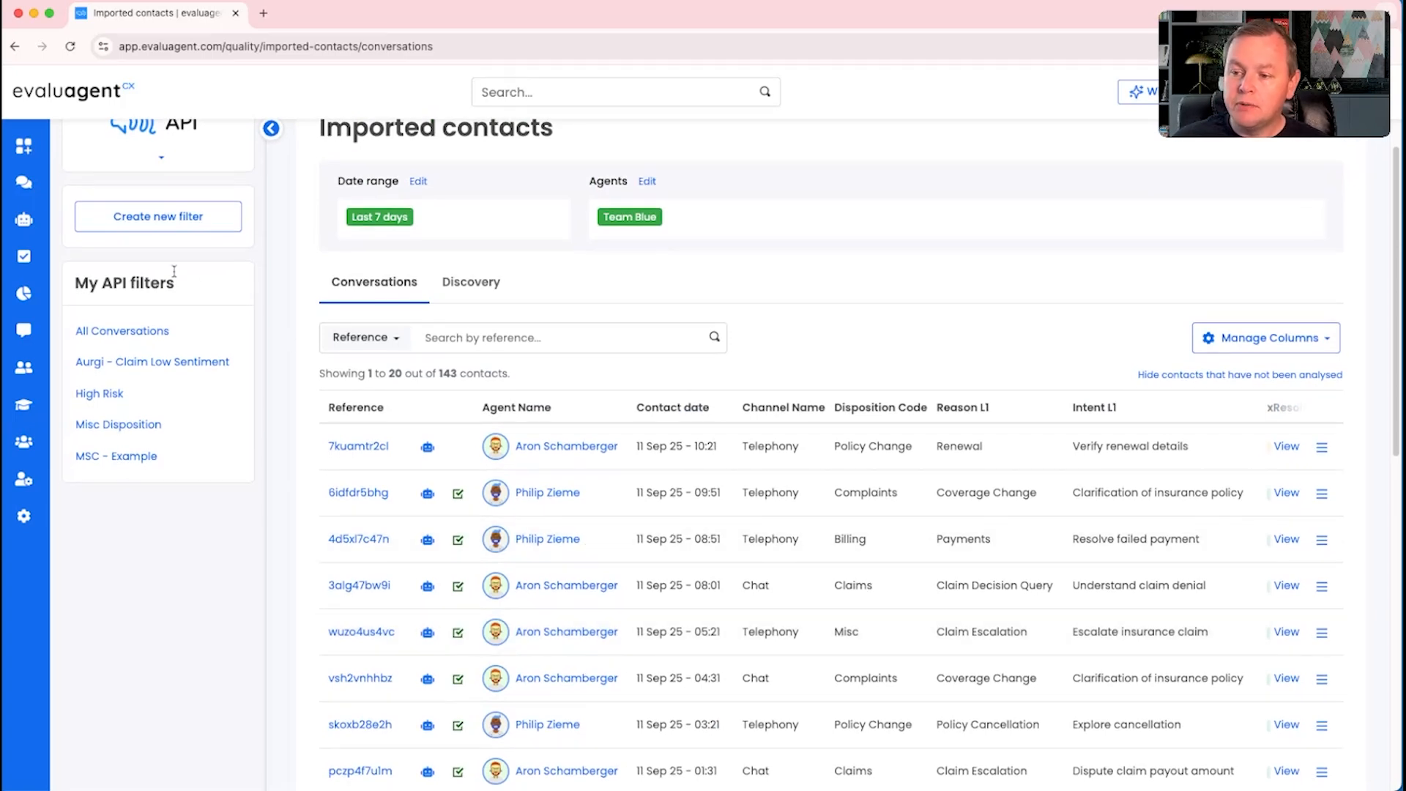
# Step: Open the KPI report and drill down in the hierarchical view through evaluagent and Customer Services to Team Blue
pyautogui.moveTo(24, 307)
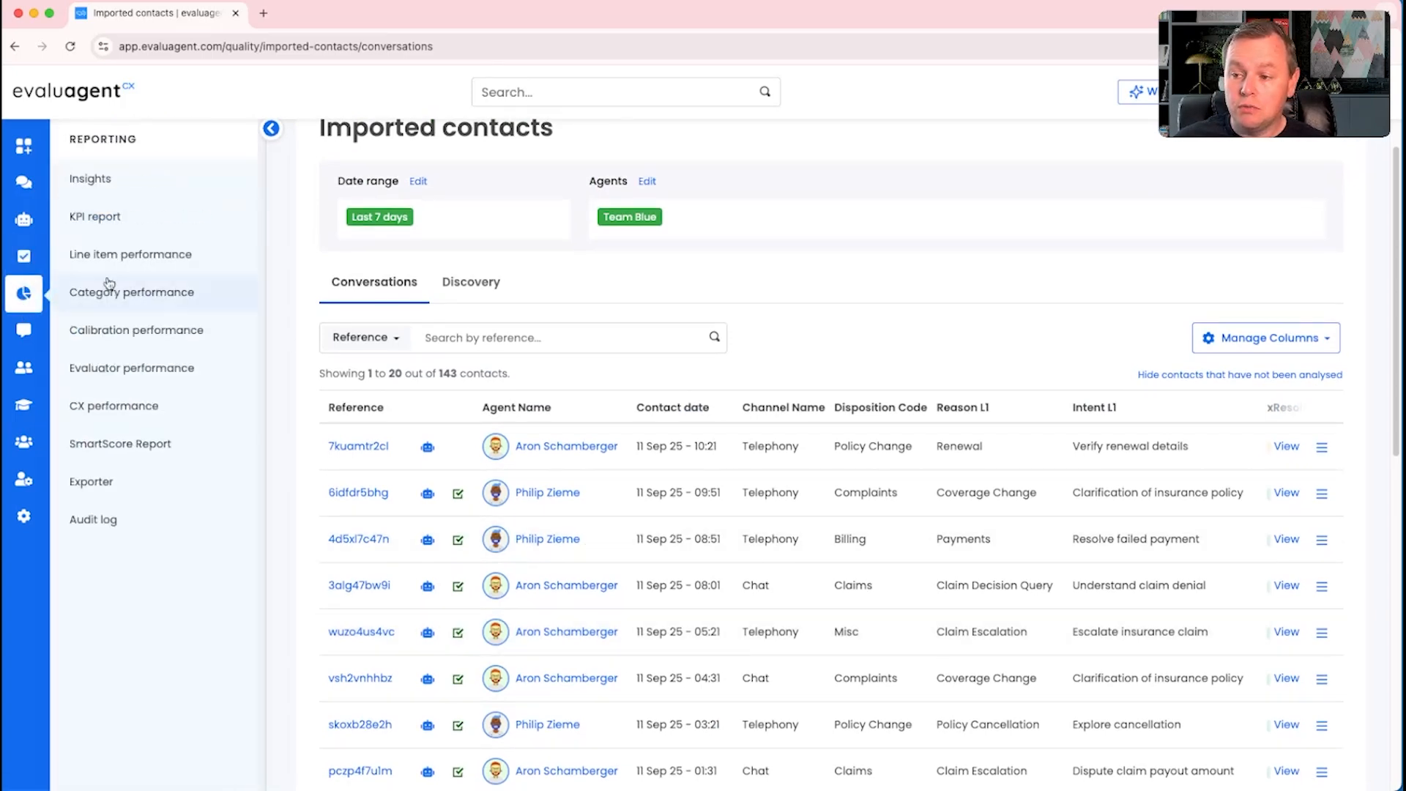
pyautogui.click(125, 218)
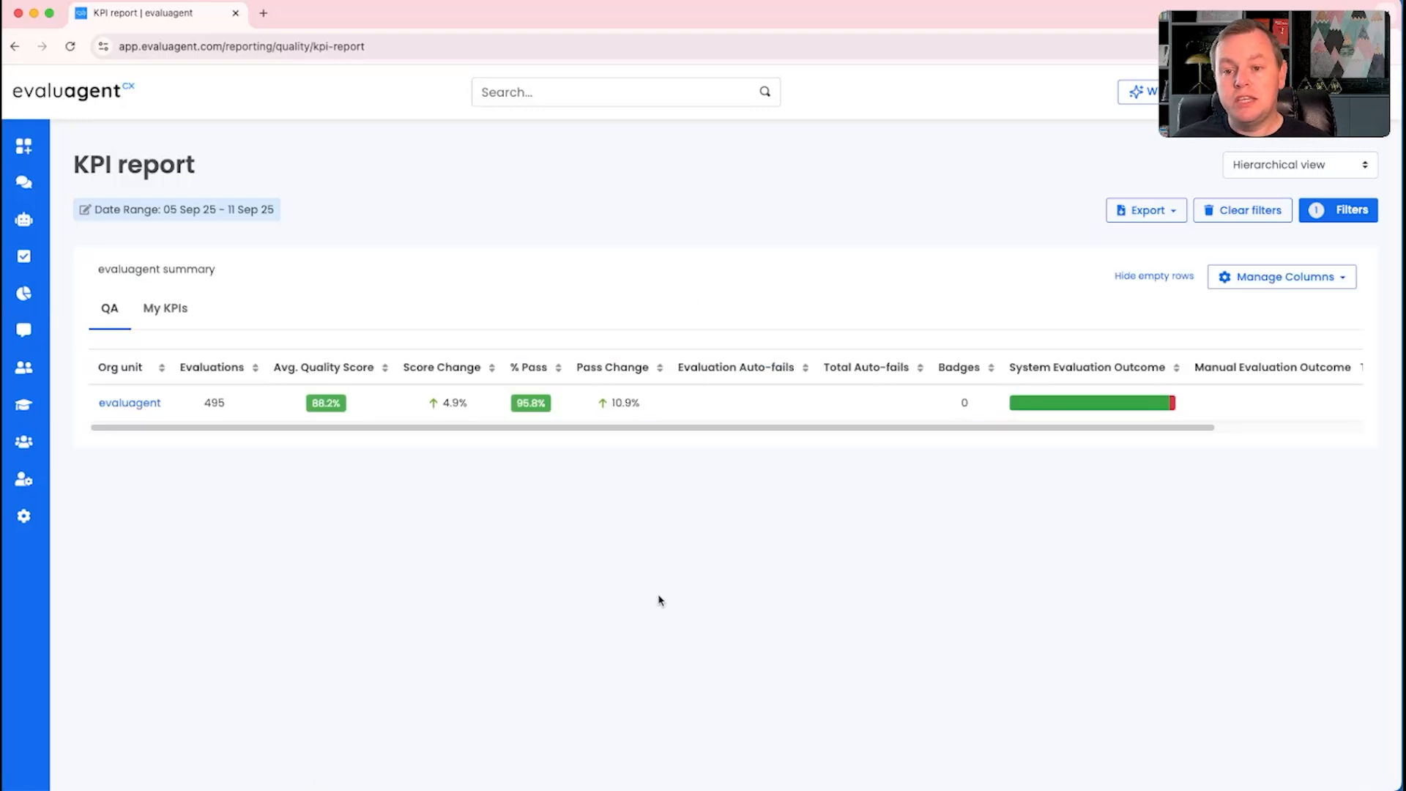
pyautogui.click(1328, 169)
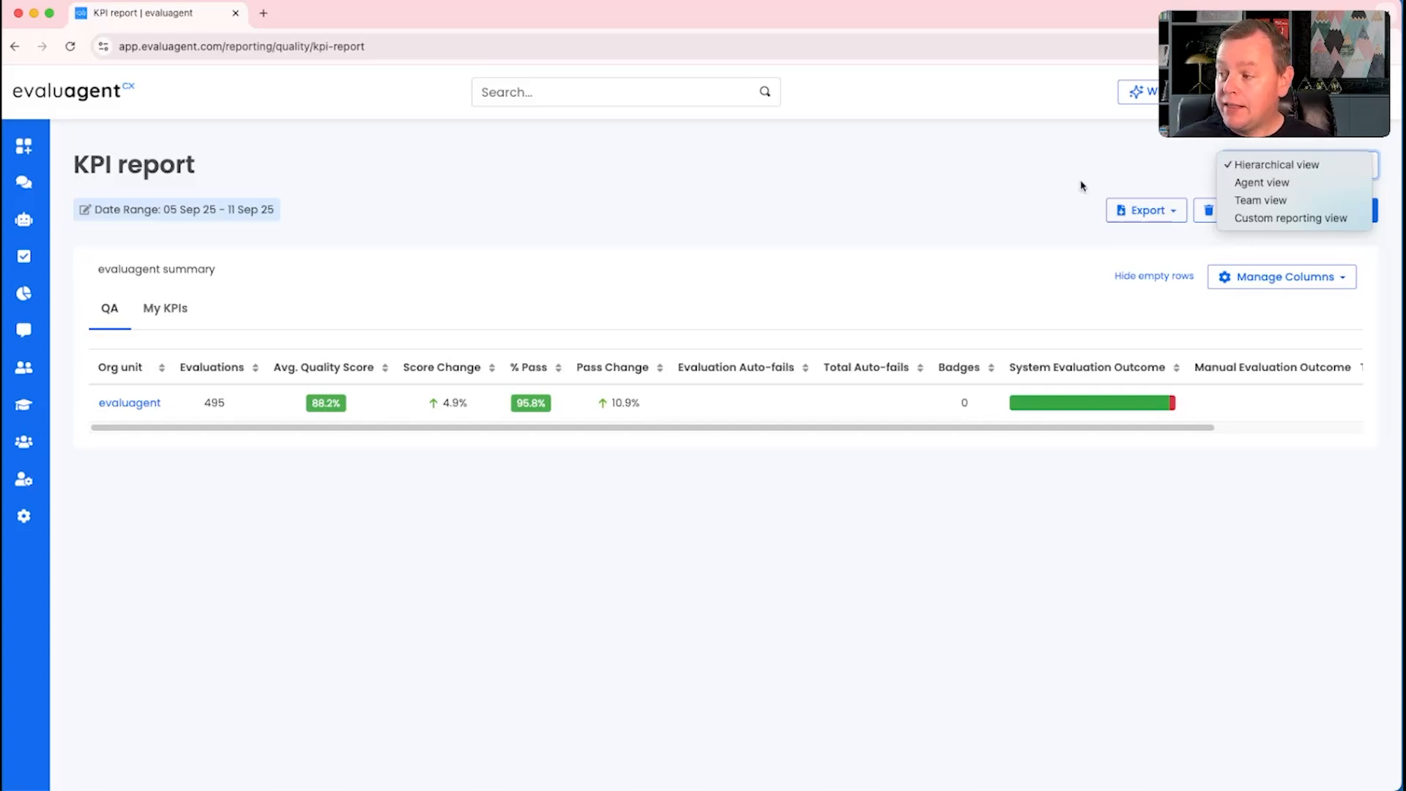
pyautogui.click(1046, 186)
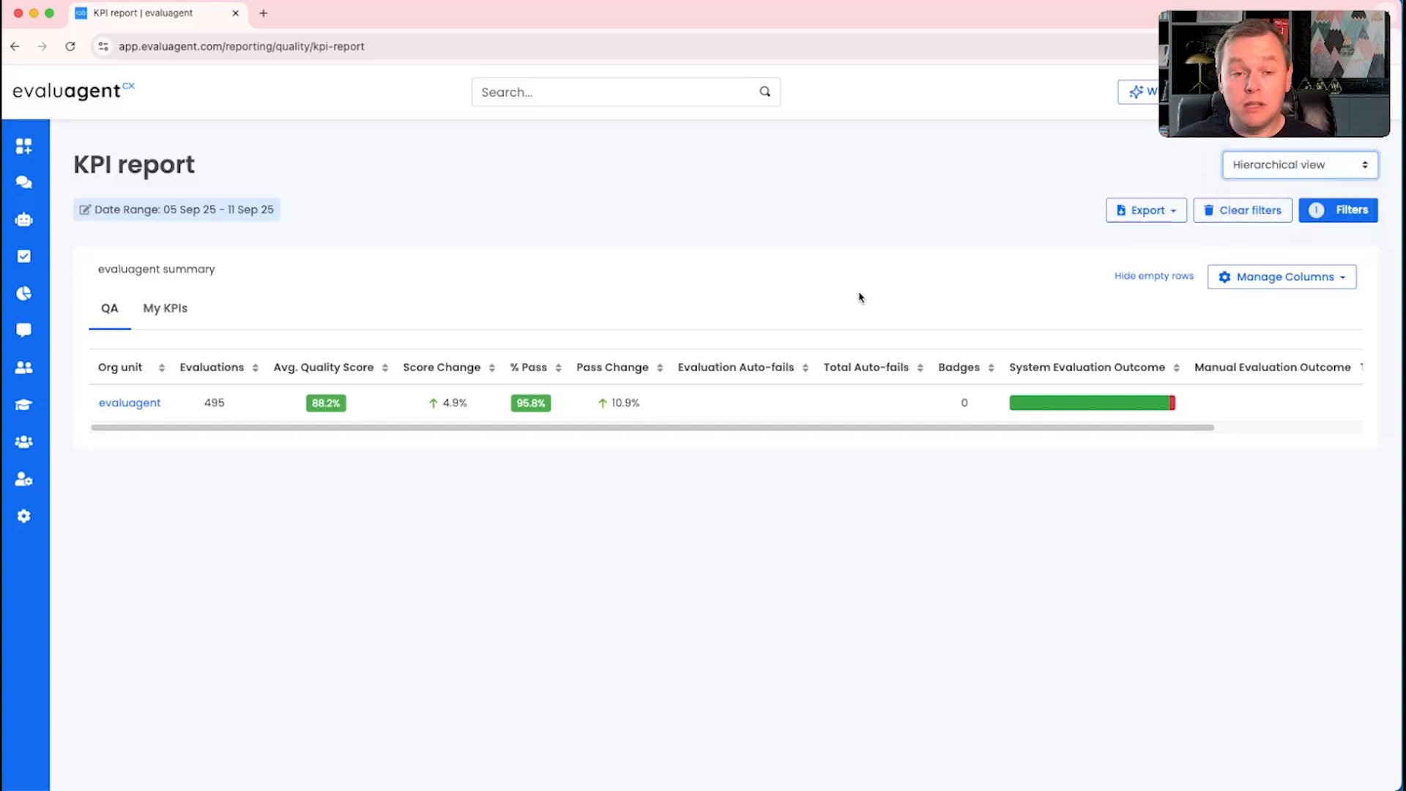
pyautogui.click(126, 406)
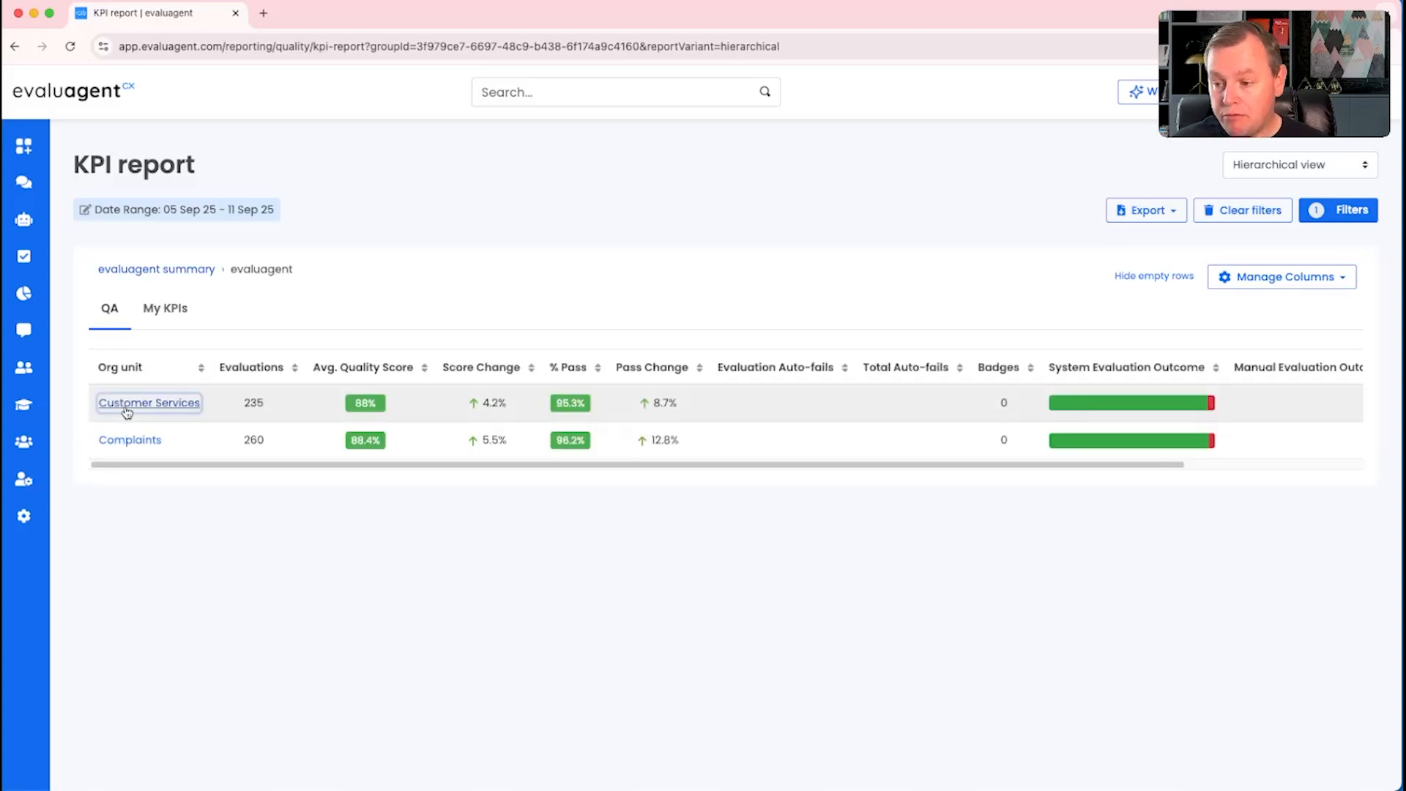
pyautogui.click(150, 402)
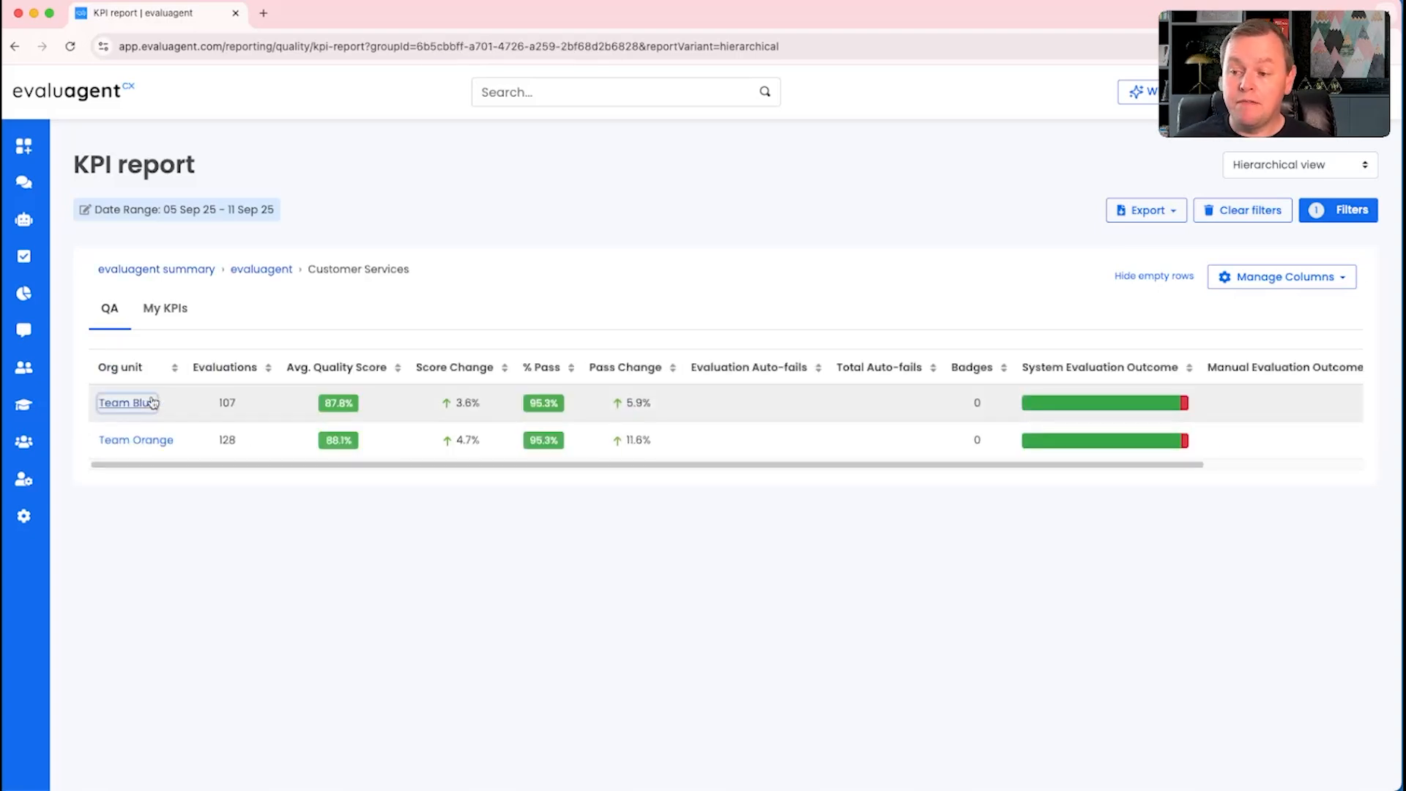
pyautogui.click(152, 402)
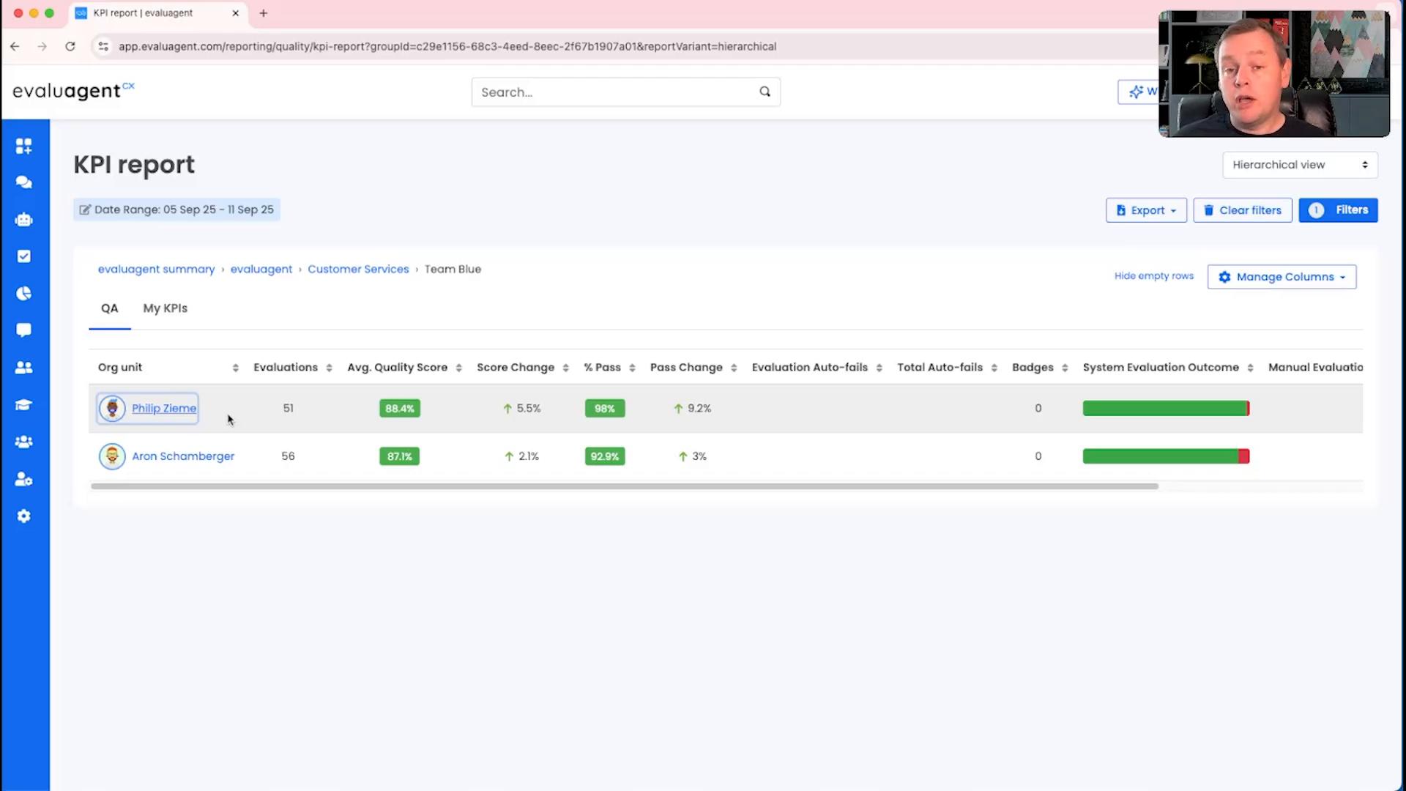
# Step: Return to the dashboard and open the organisation's Structure page in user management
pyautogui.click(23, 146)
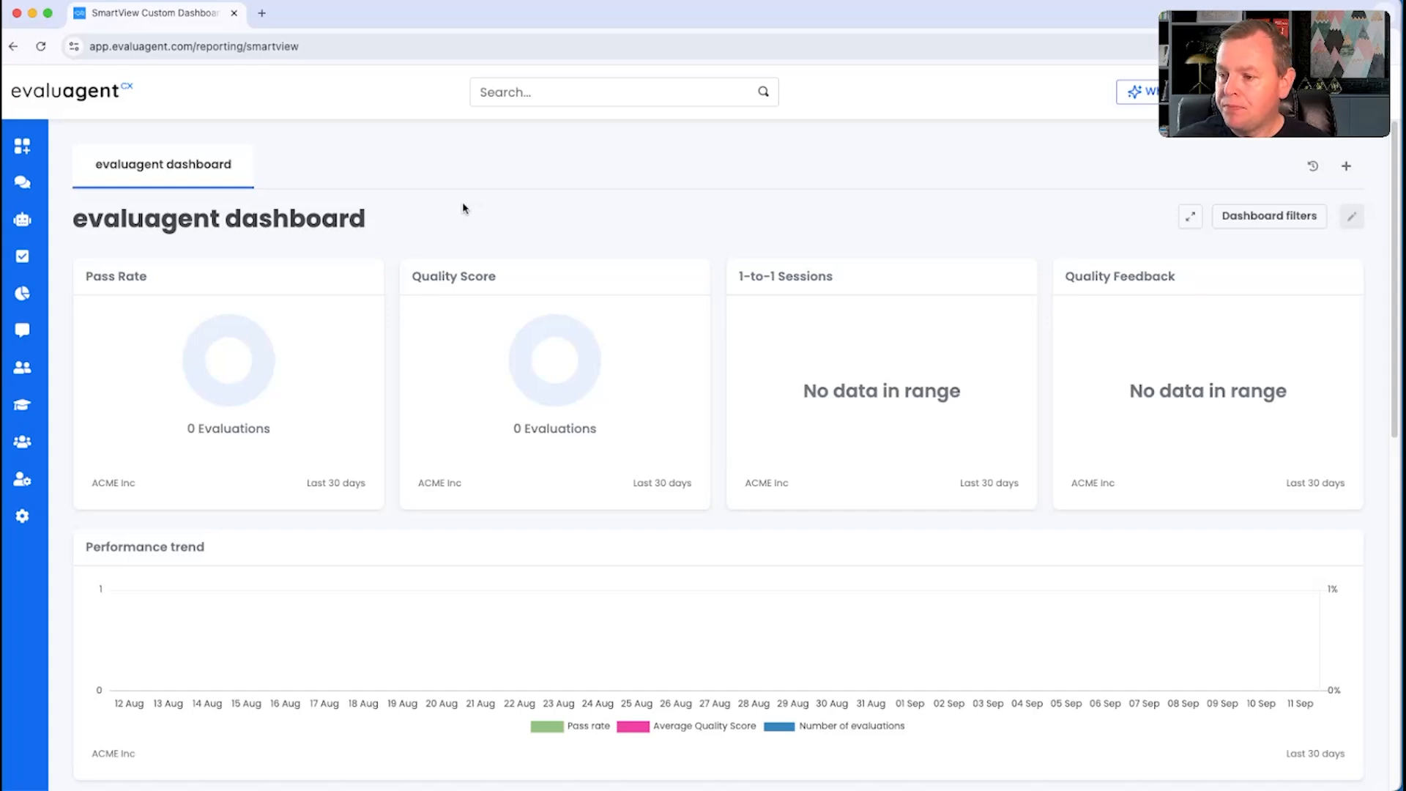
pyautogui.click(26, 476)
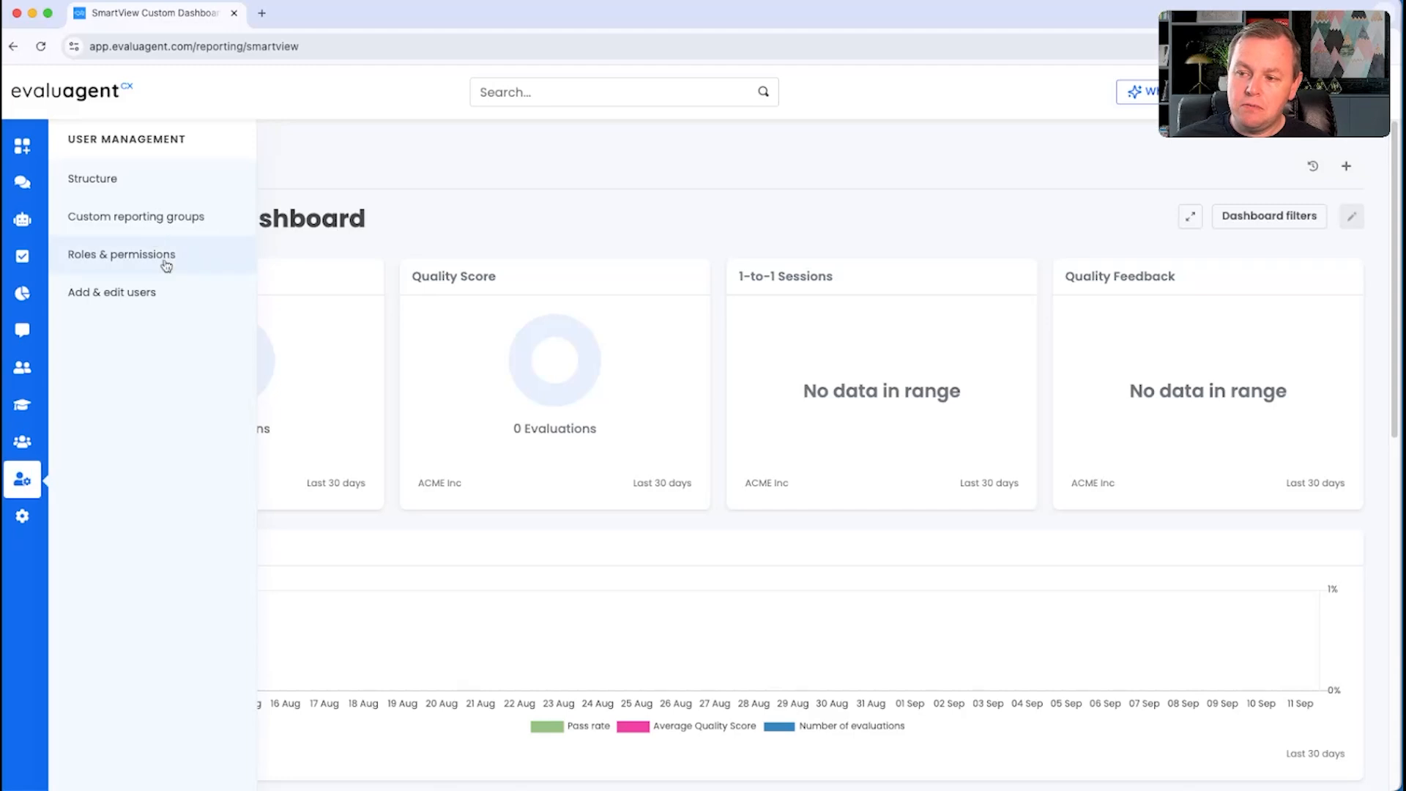
pyautogui.click(125, 185)
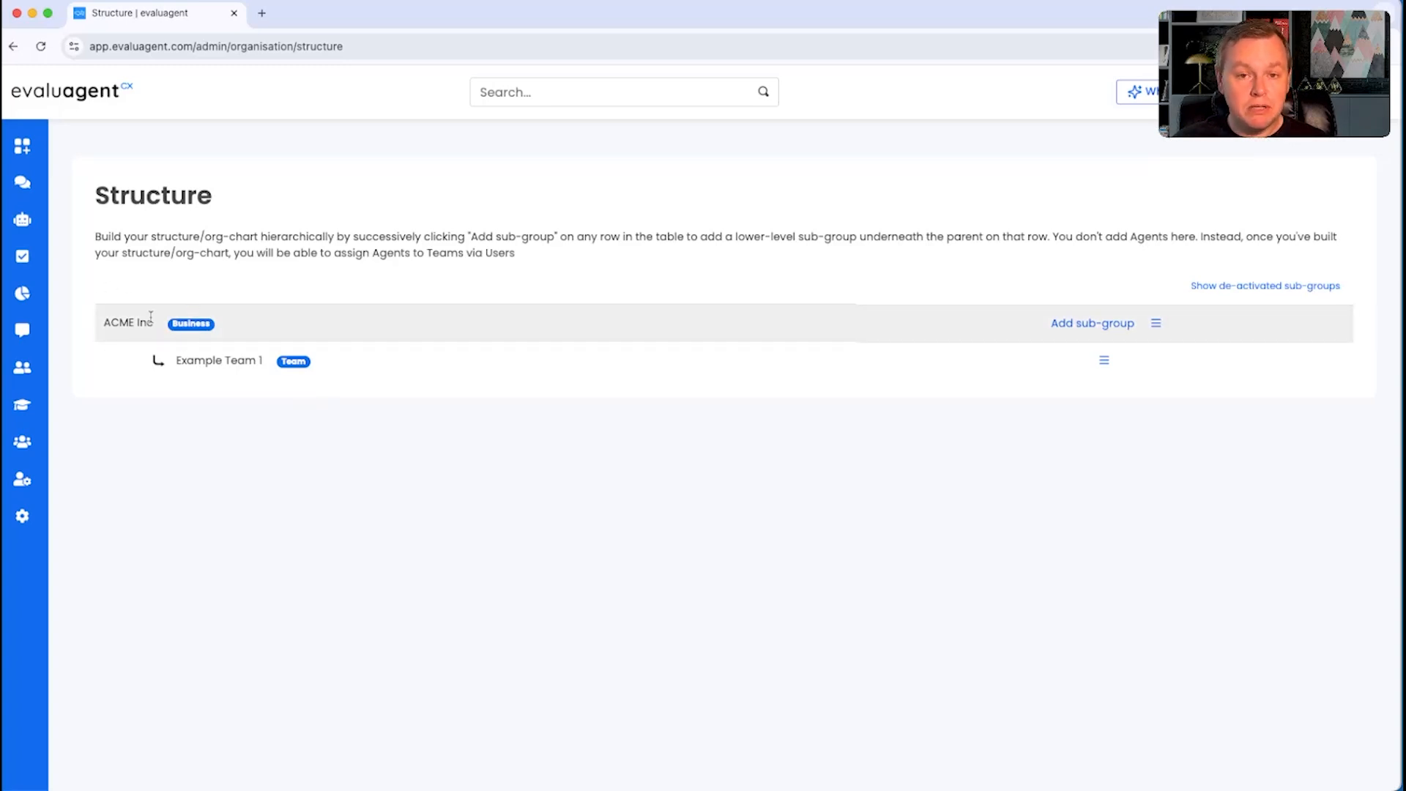
# Step: Add a sub-group named Customer Service under ACME Inc with the reporting level Department
pyautogui.click(1086, 326)
pyautogui.click(621, 241)
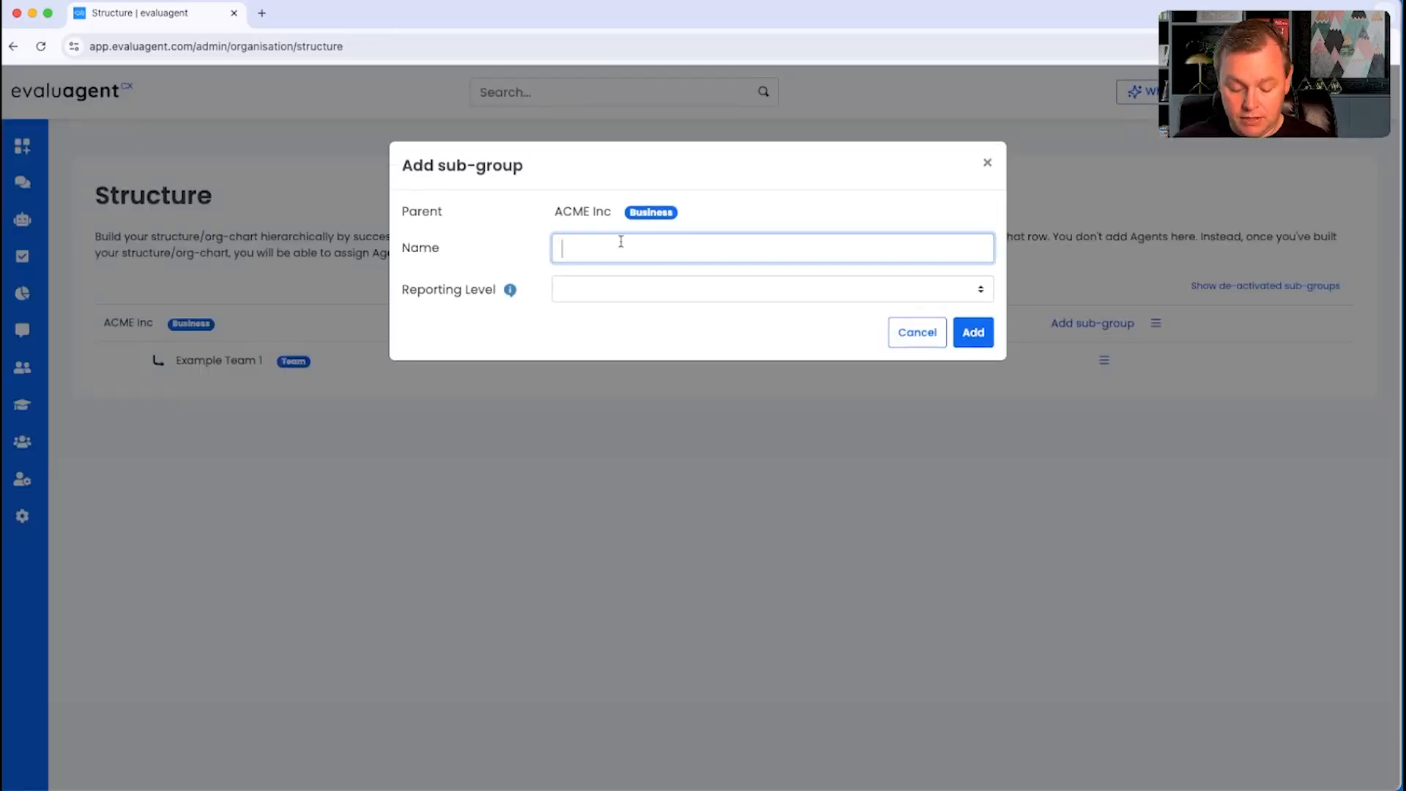
pyautogui.write('CUstome')
pyautogui.press('super+a')
pyautogui.write('C')
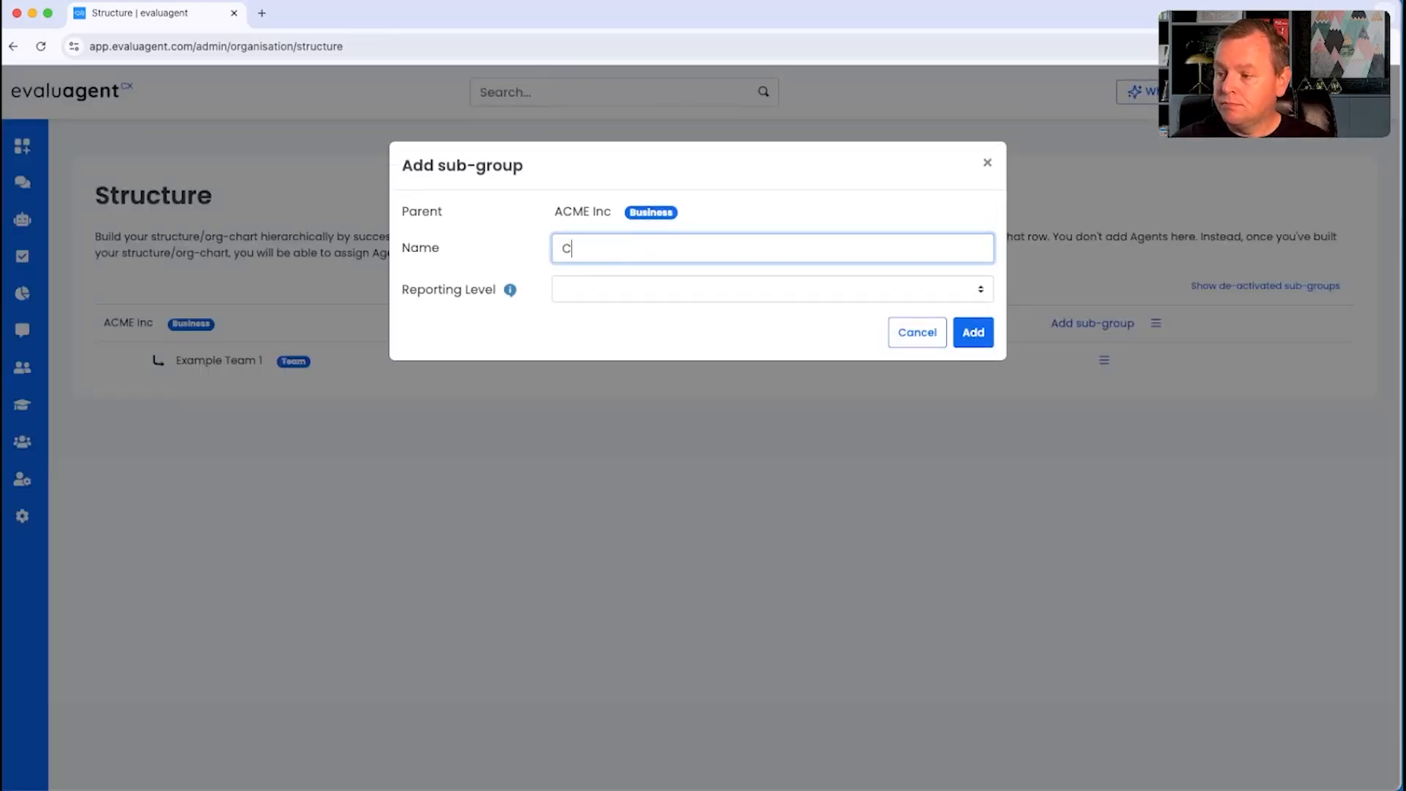
pyautogui.write('ustomer SEr')
pyautogui.press('BackSpace')
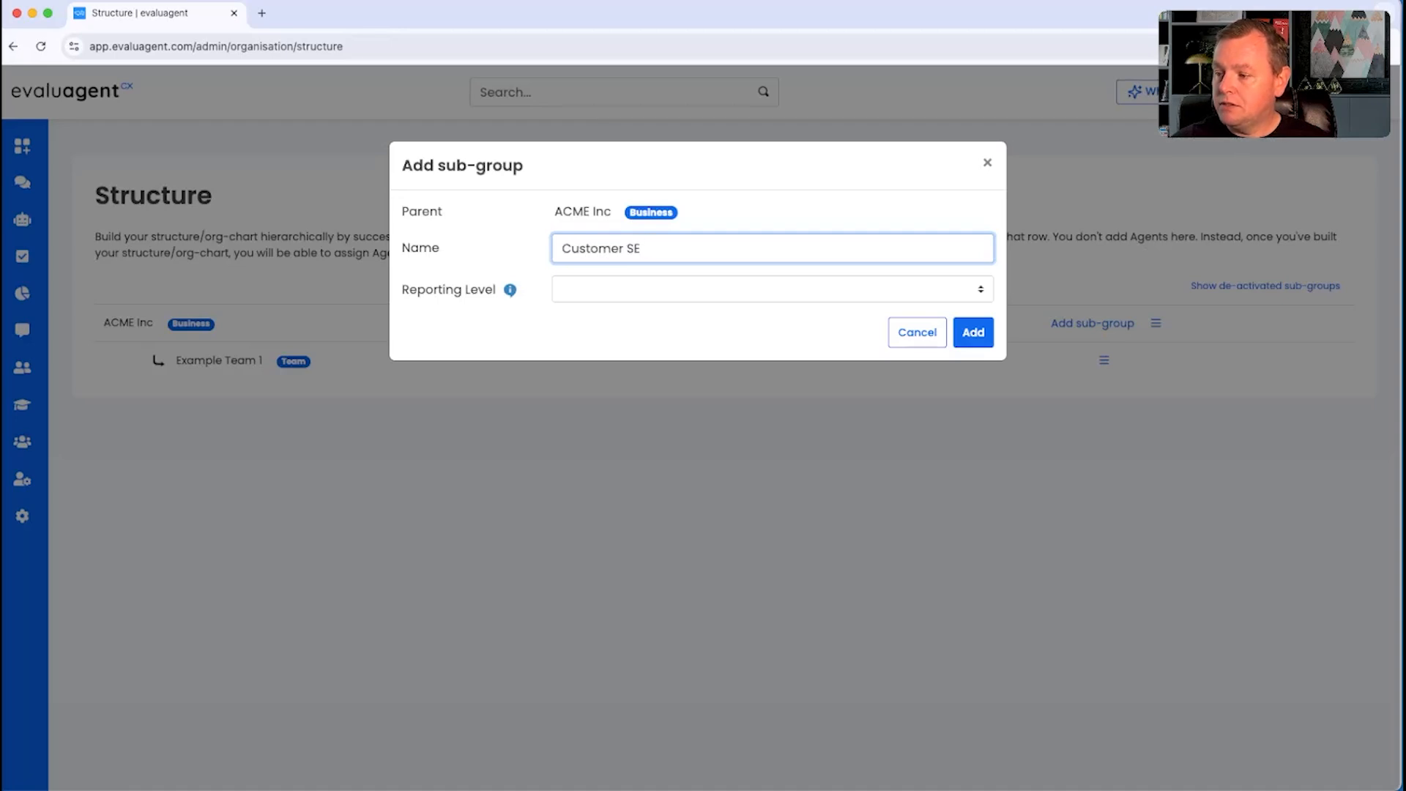
pyautogui.press('BackSpace')
pyautogui.write('ervice')
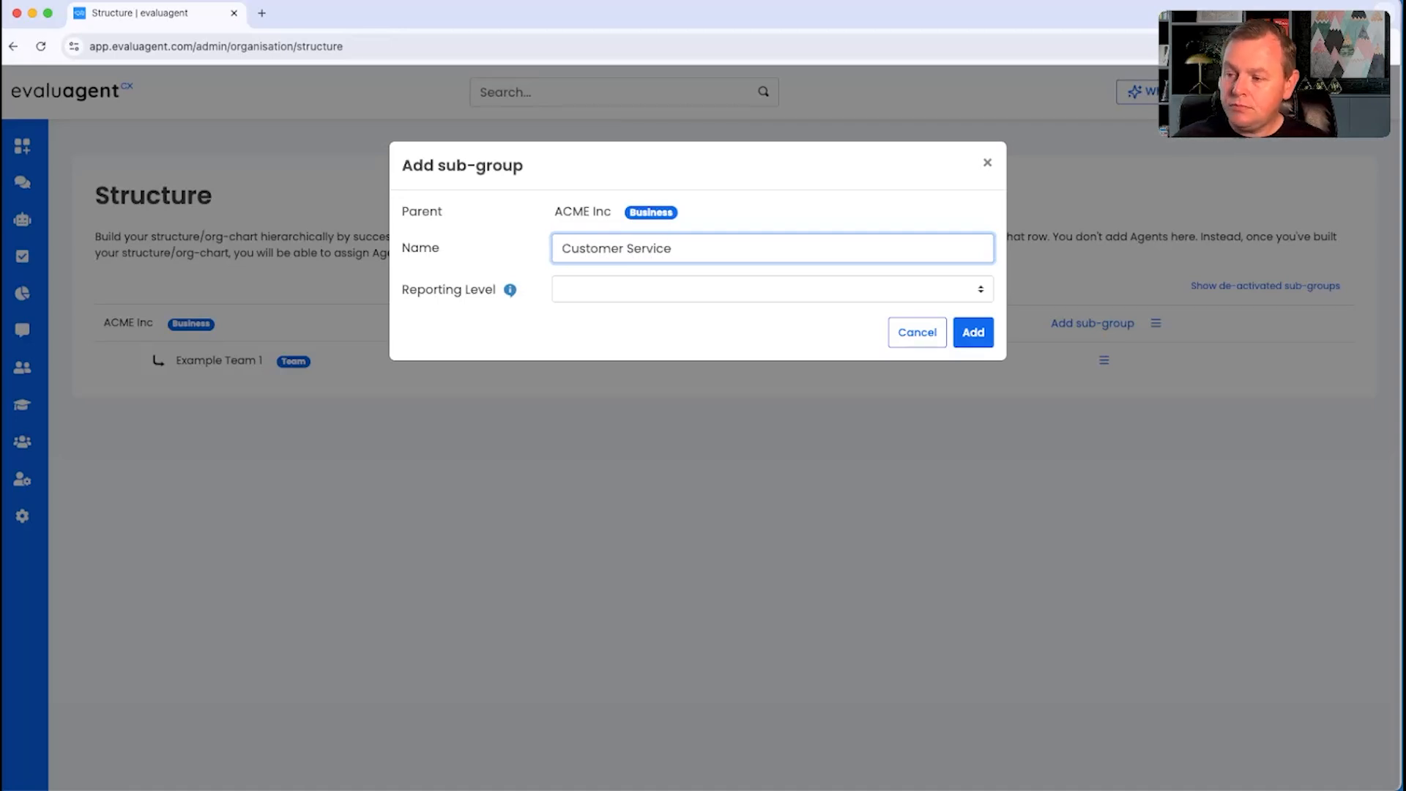
pyautogui.click(652, 291)
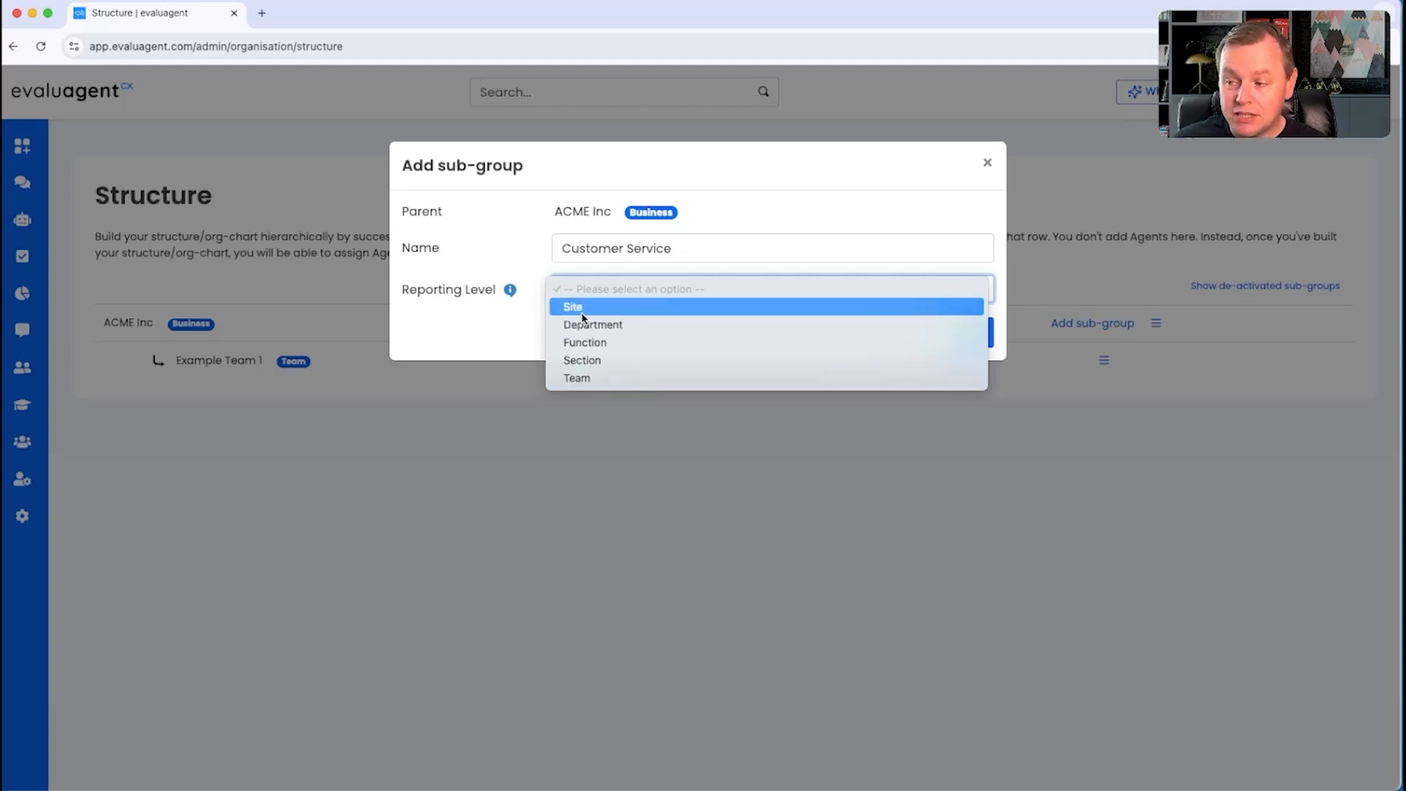
pyautogui.click(621, 331)
pyautogui.click(975, 337)
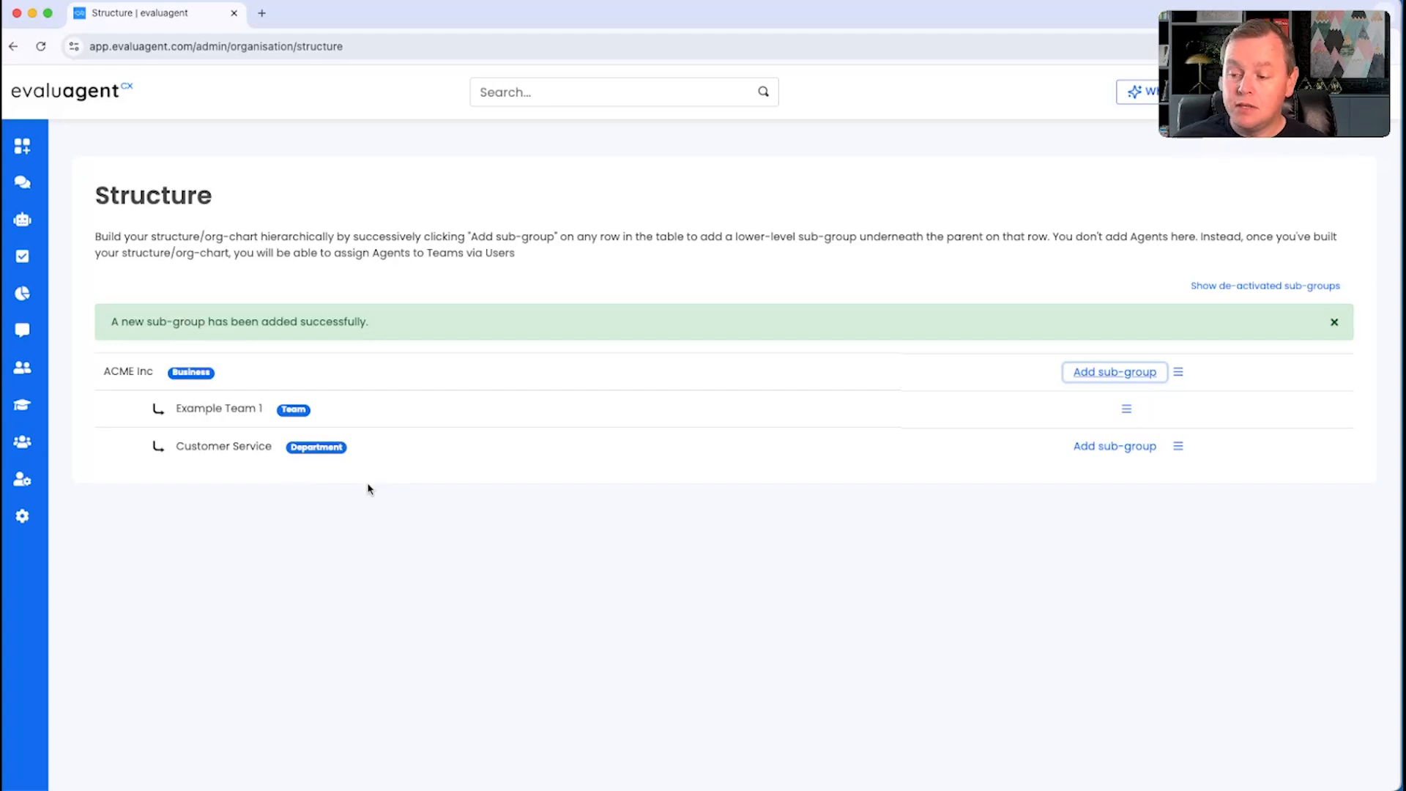
# Step: Add a sub-group named Complaints under ACME Inc with the reporting level Department
pyautogui.click(1127, 374)
pyautogui.click(607, 245)
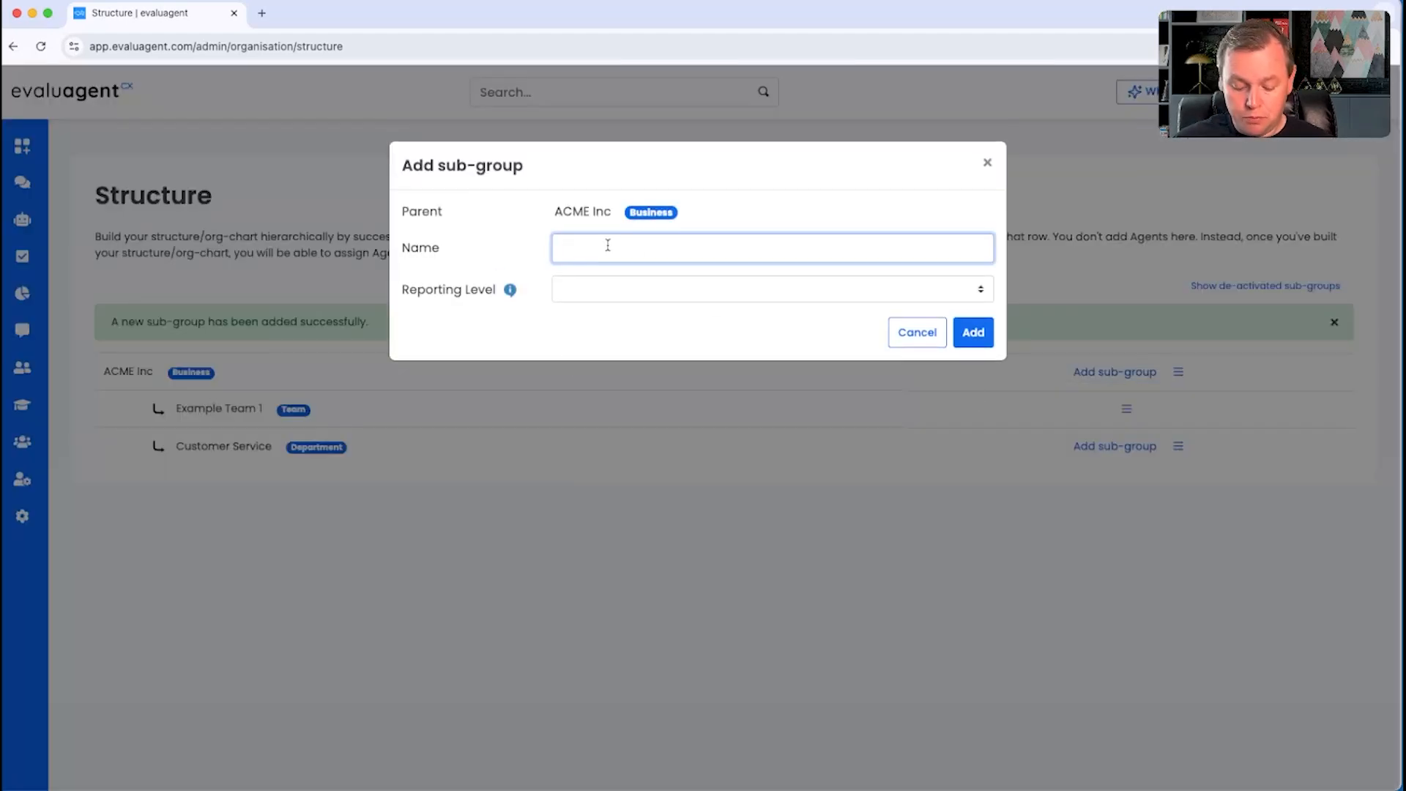
pyautogui.write('Complaints')
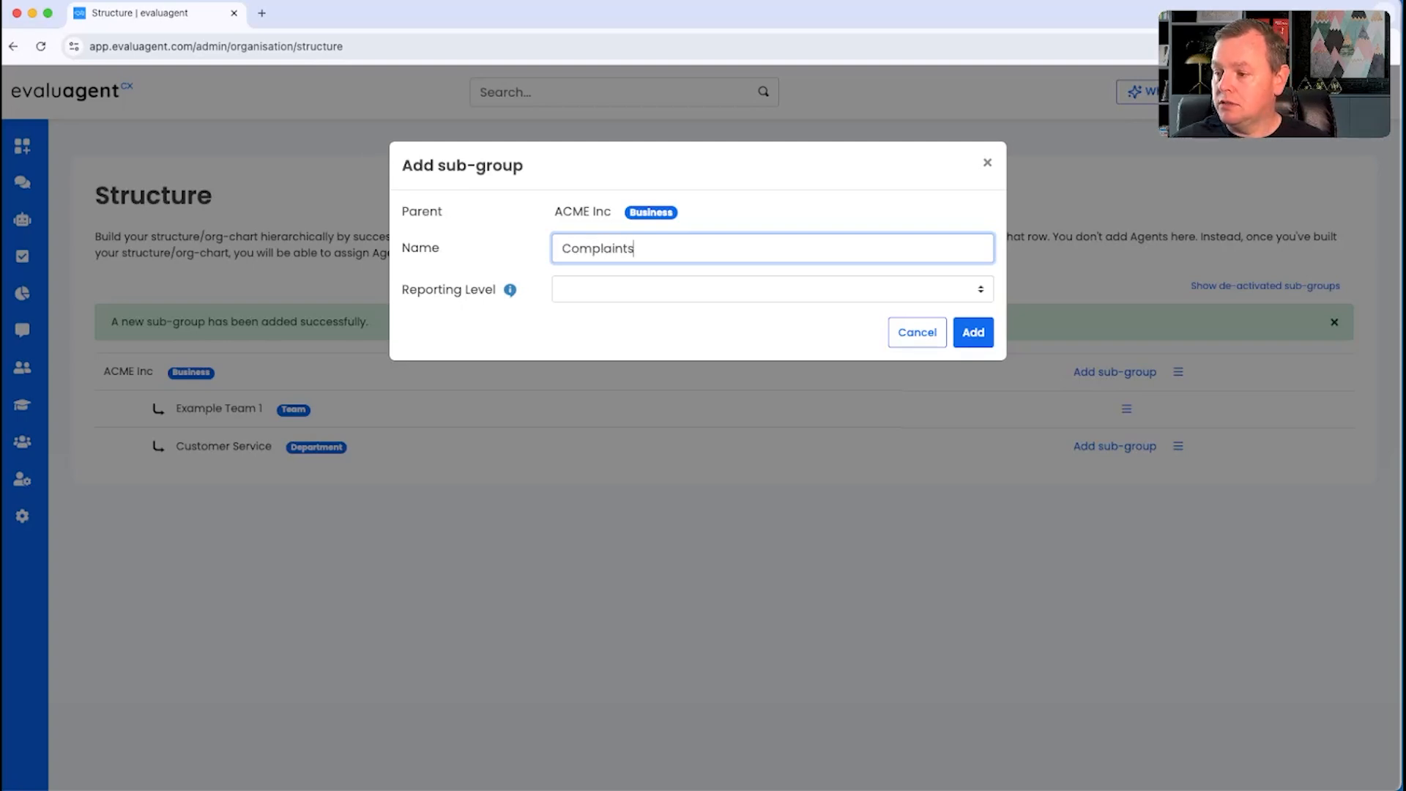
pyautogui.click(585, 285)
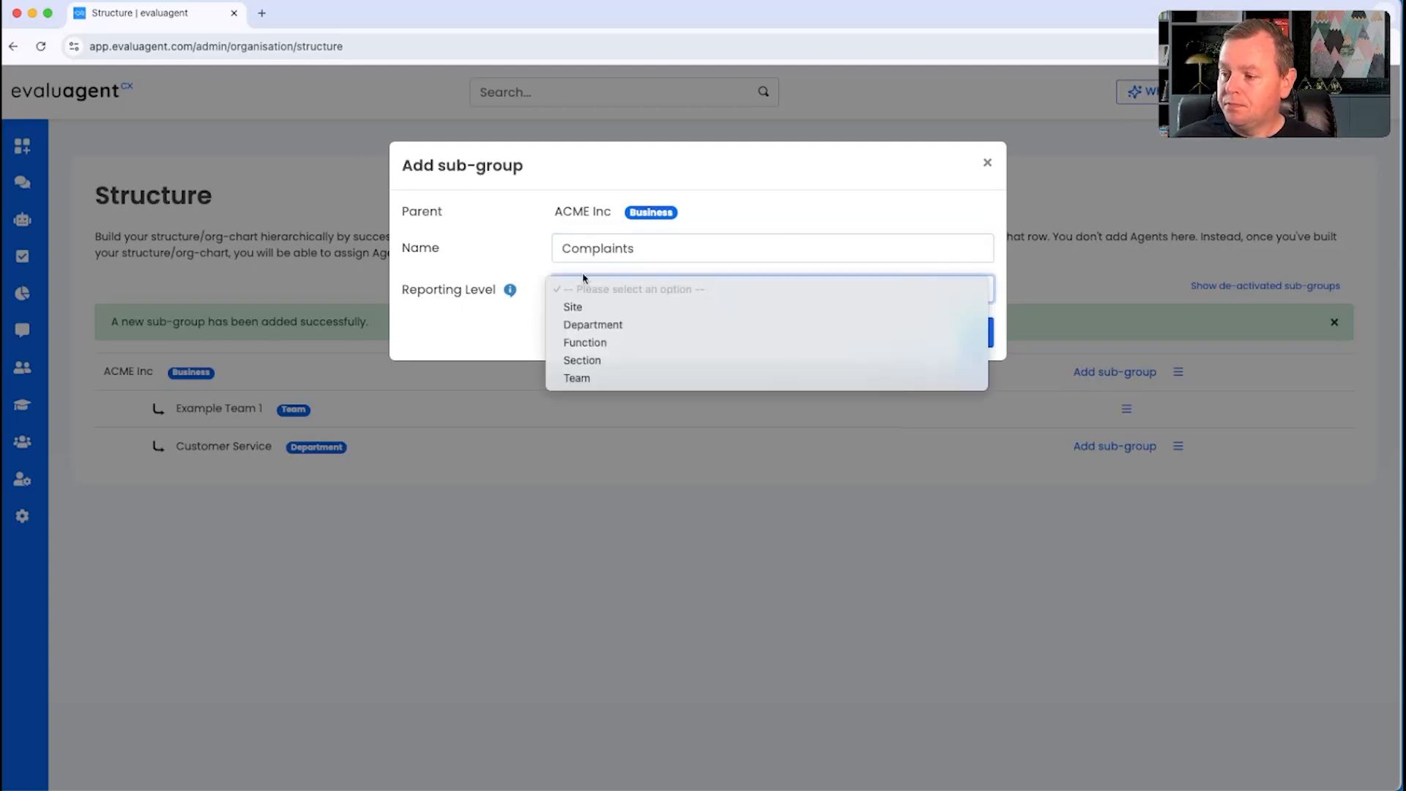
pyautogui.click(637, 327)
pyautogui.click(973, 333)
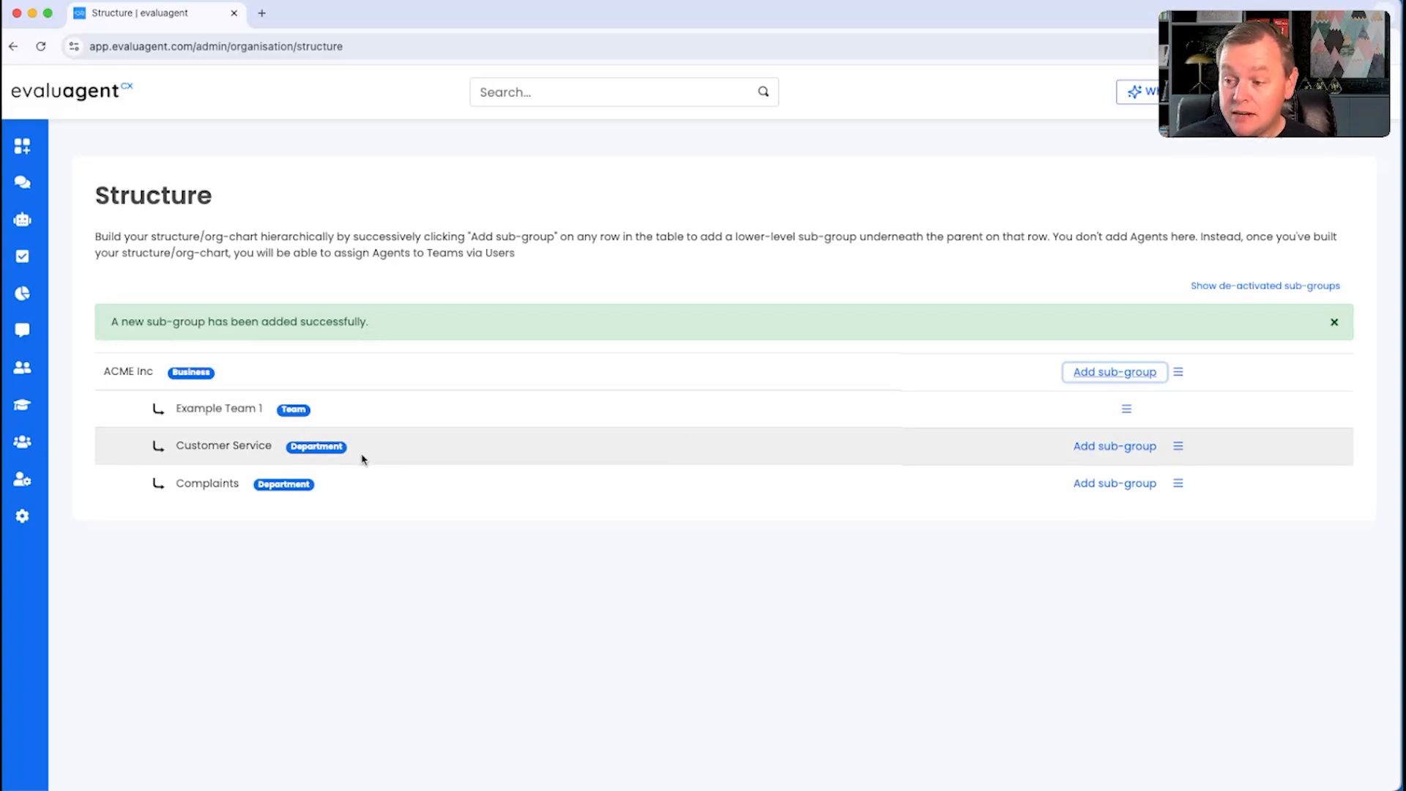
# Step: Add a sub-group named Team Orange under the Customer Service department with the reporting level Team
pyautogui.click(1146, 446)
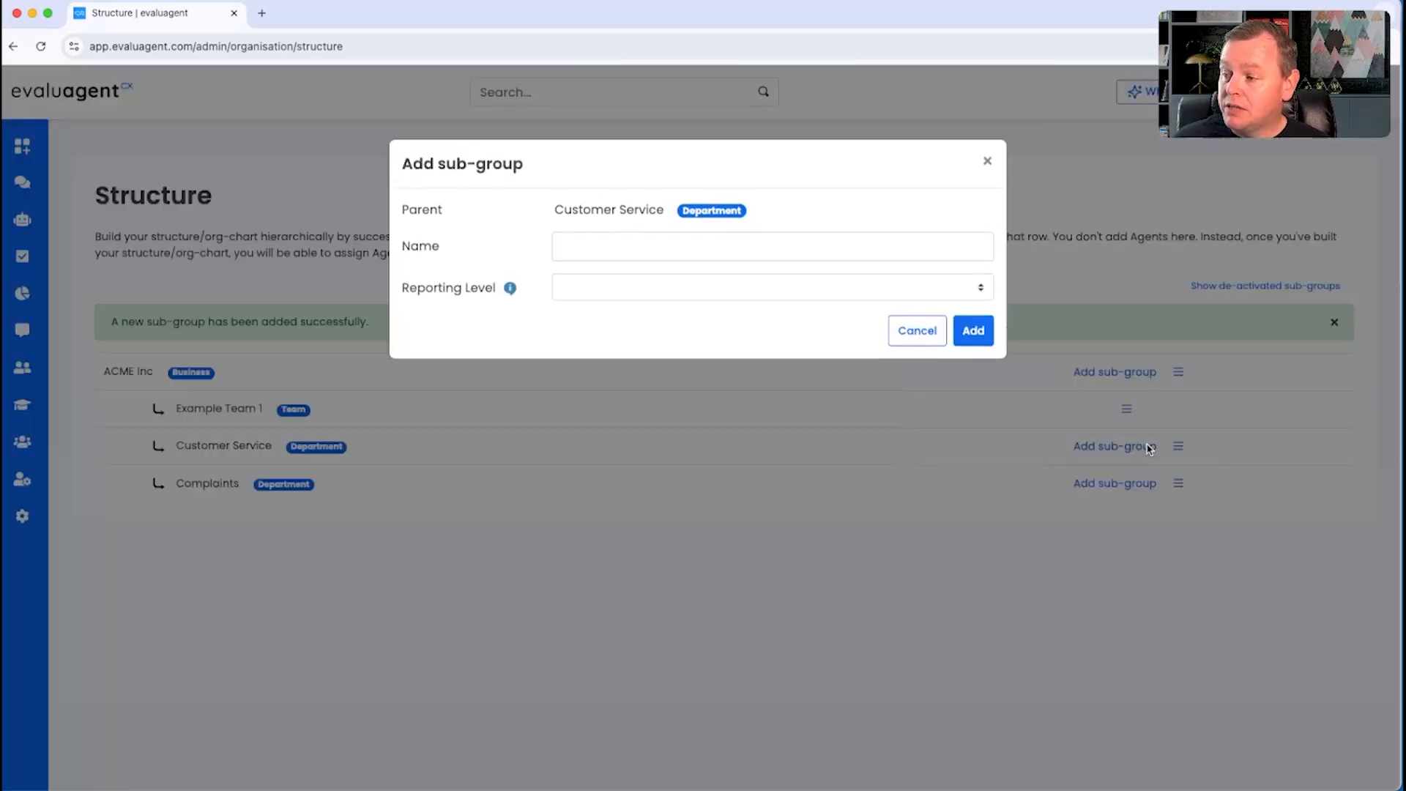
pyautogui.click(635, 297)
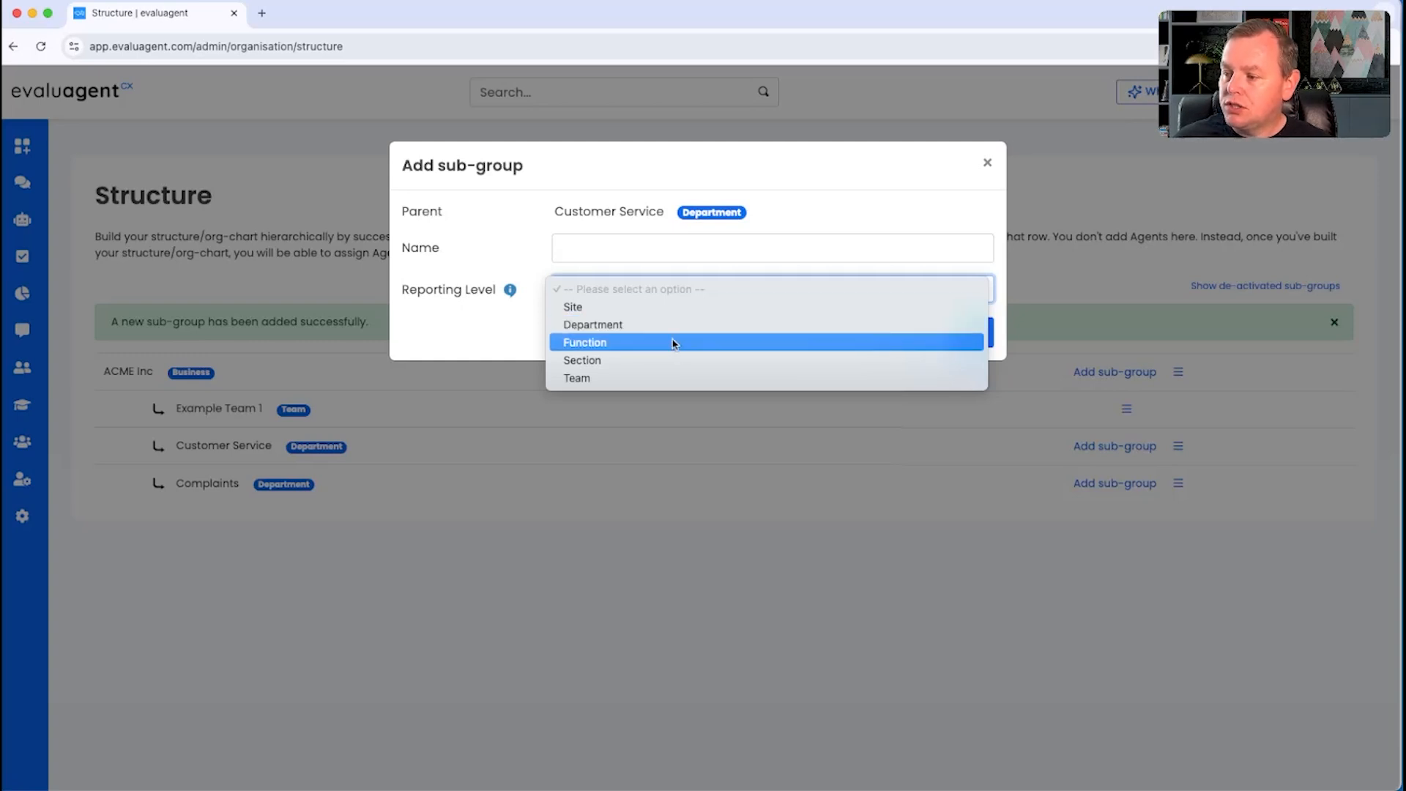
pyautogui.click(607, 377)
pyautogui.click(596, 247)
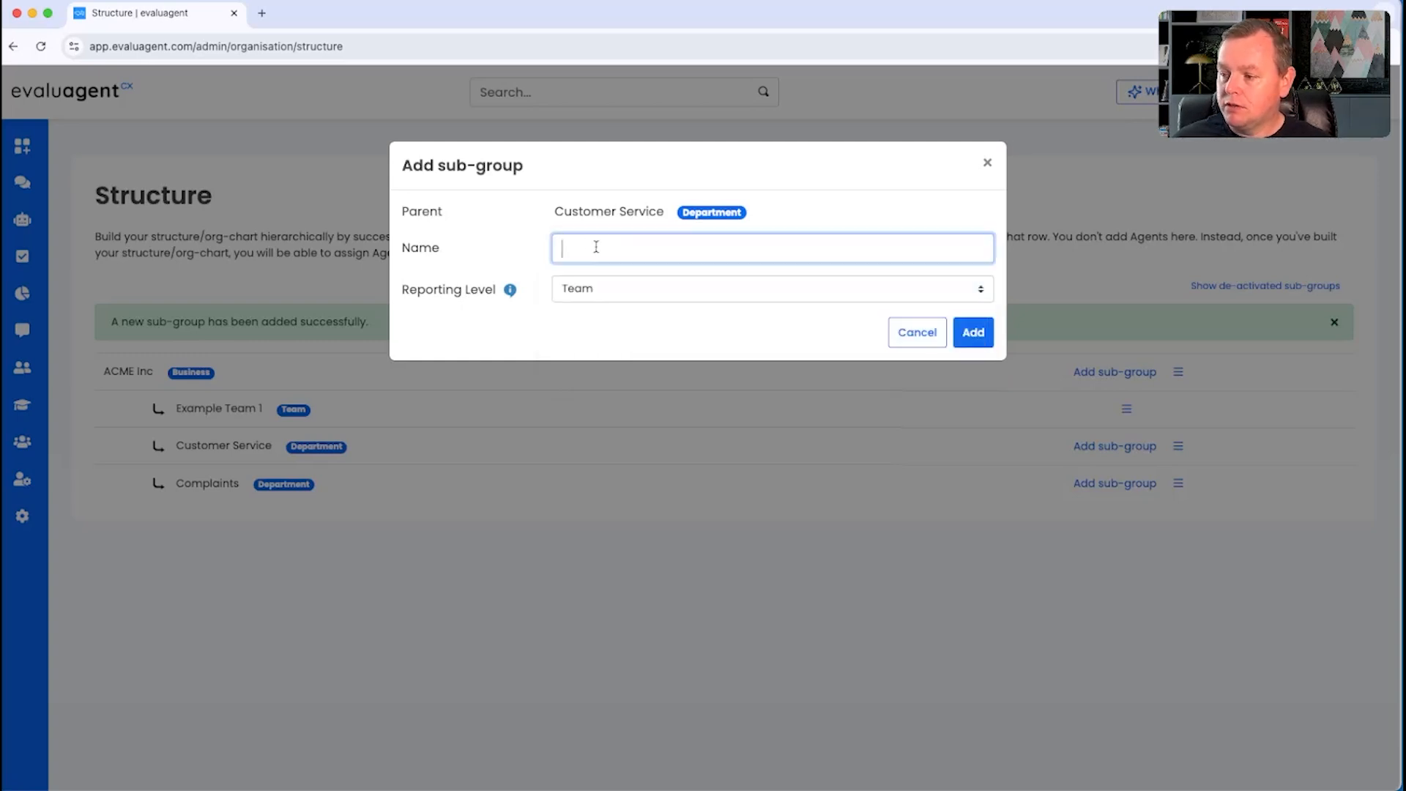
pyautogui.write('Team Or')
pyautogui.write('ange')
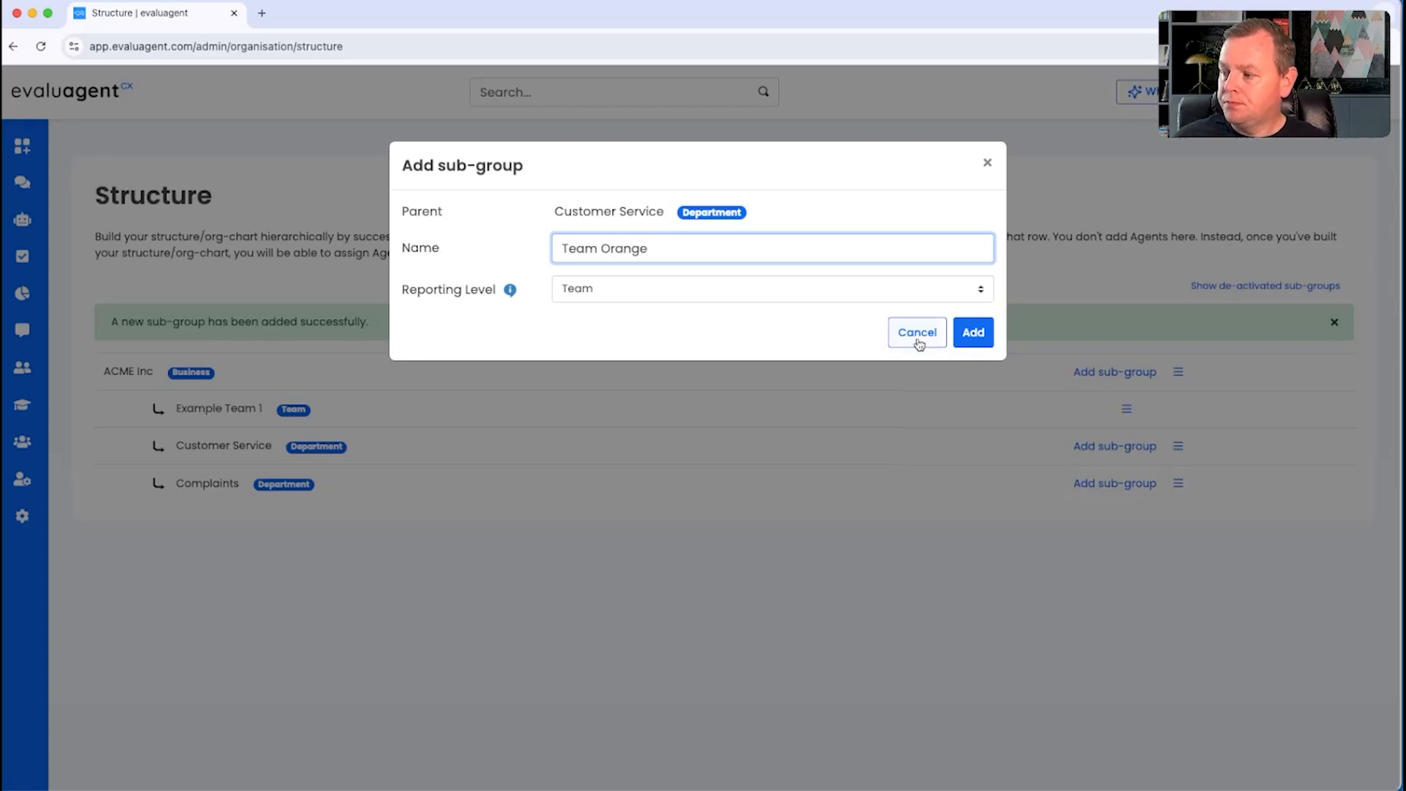
pyautogui.click(986, 333)
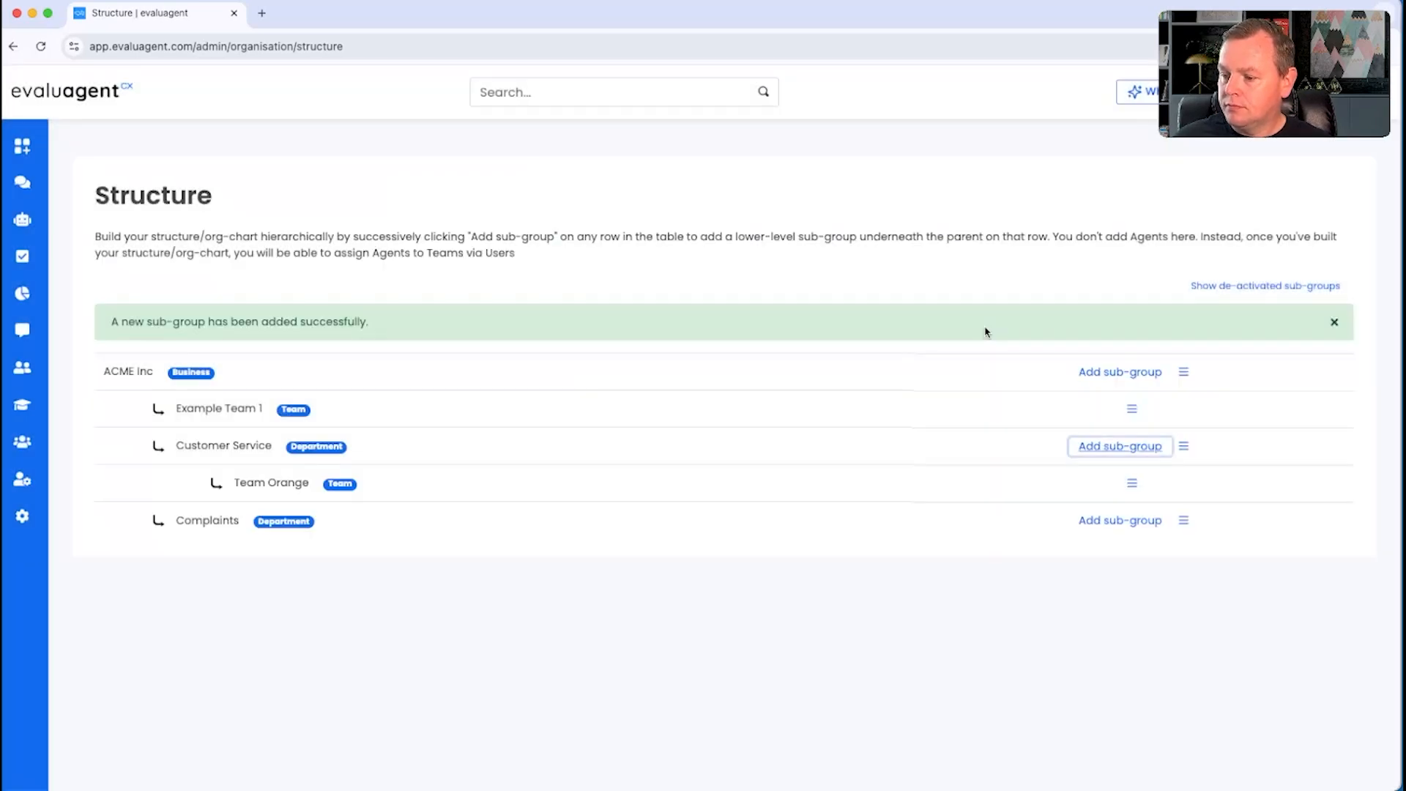
# Step: Add a sub-group named Team Mike under the Complaints department with the reporting level Team, and dismiss the notification
pyautogui.click(1119, 520)
pyautogui.click(641, 238)
pyautogui.write('Team Mike')
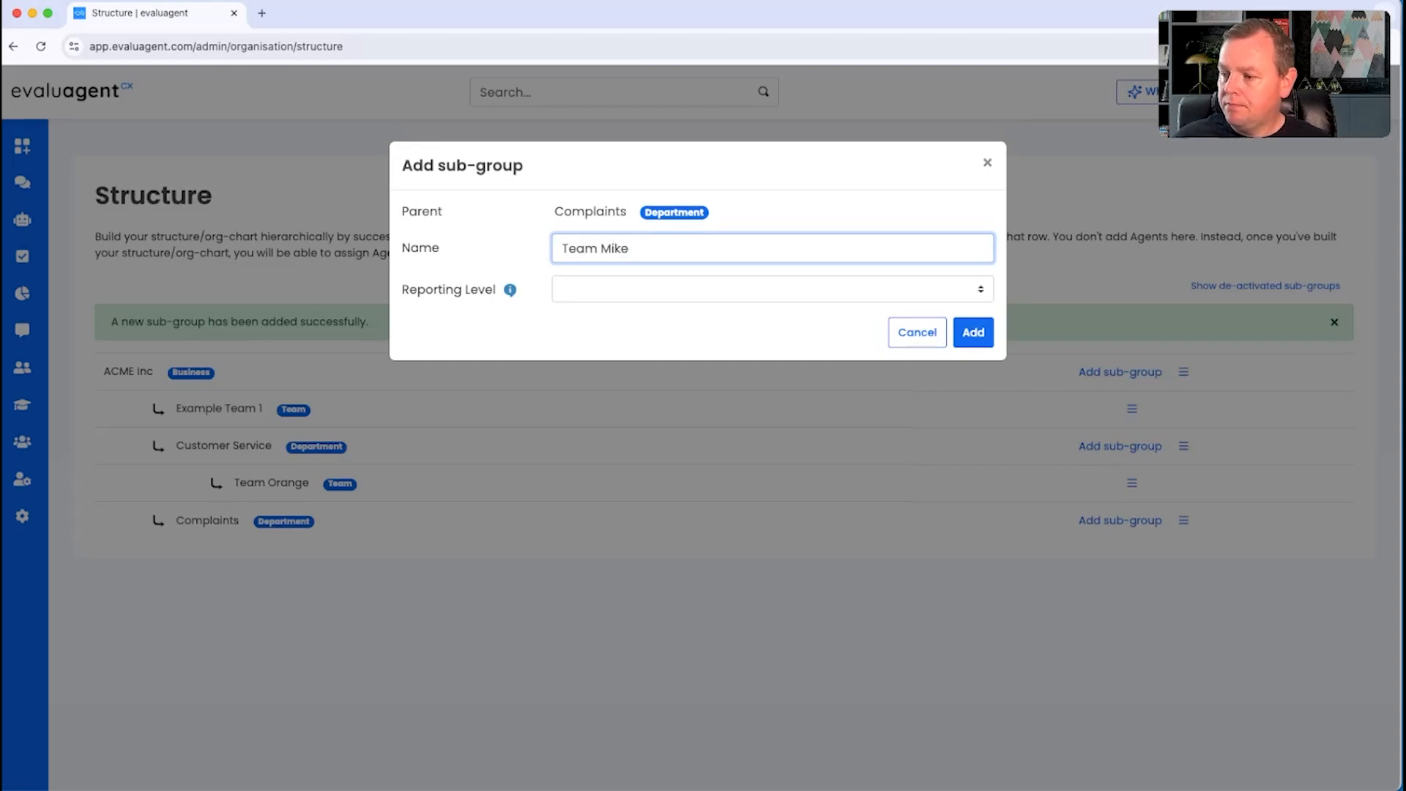
pyautogui.click(728, 290)
pyautogui.click(734, 378)
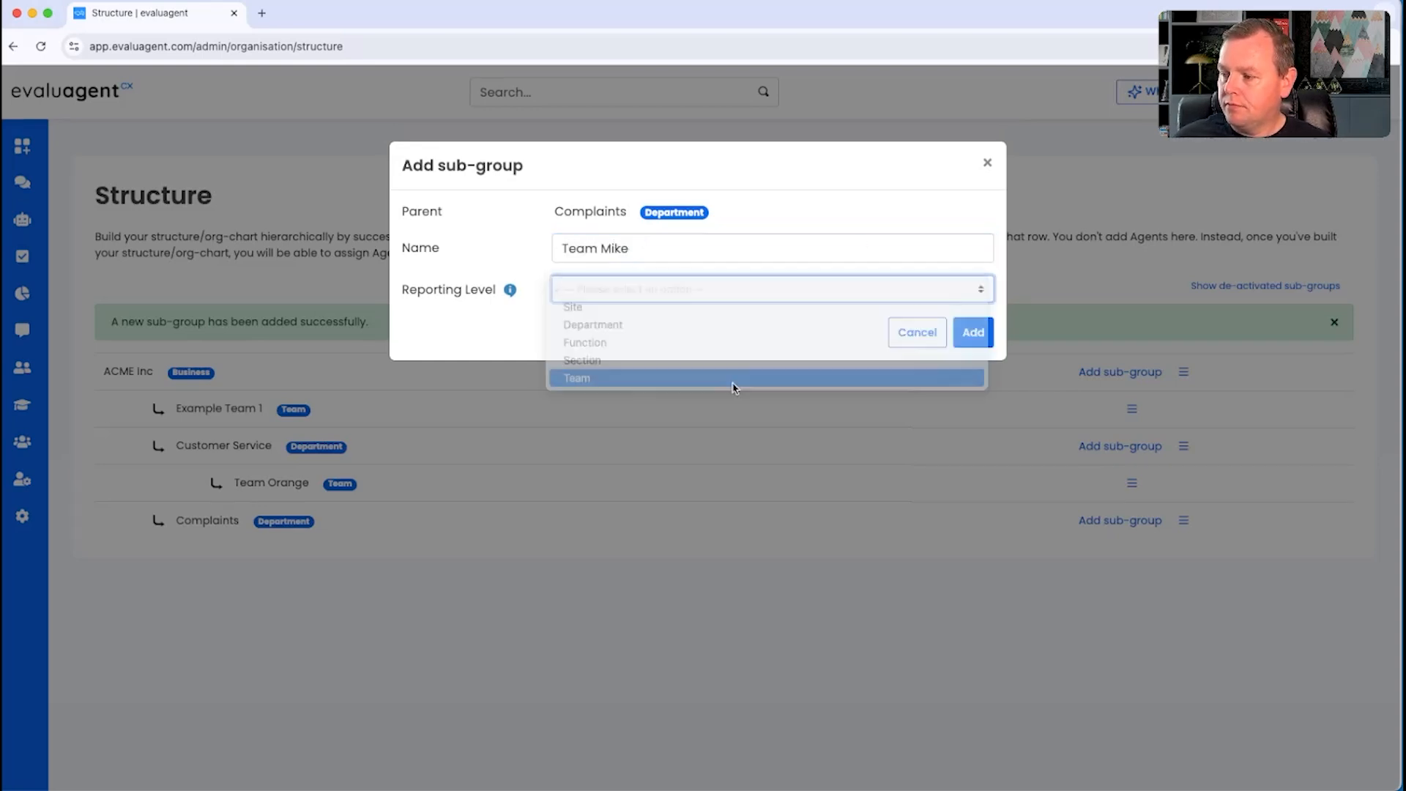
pyautogui.click(970, 332)
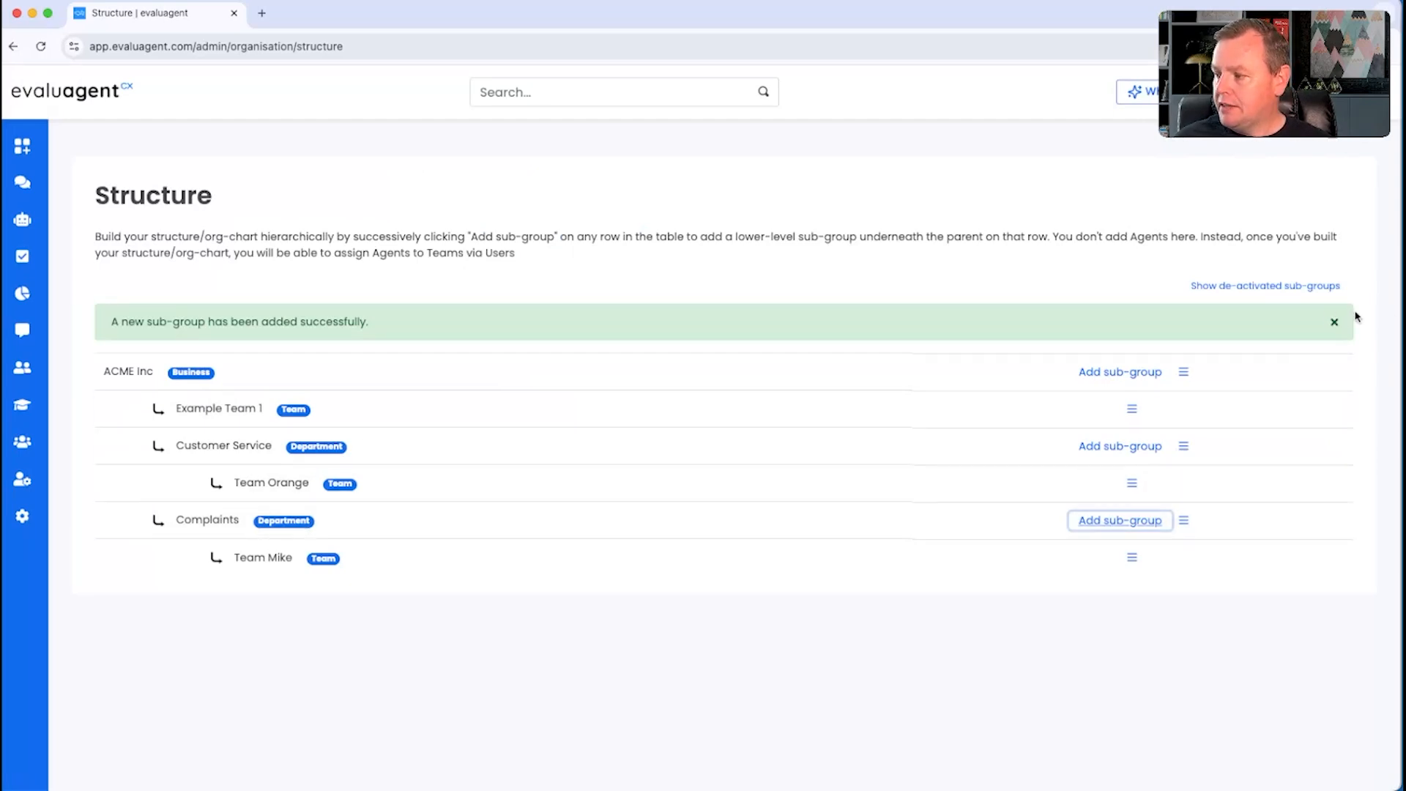
pyautogui.click(1333, 322)
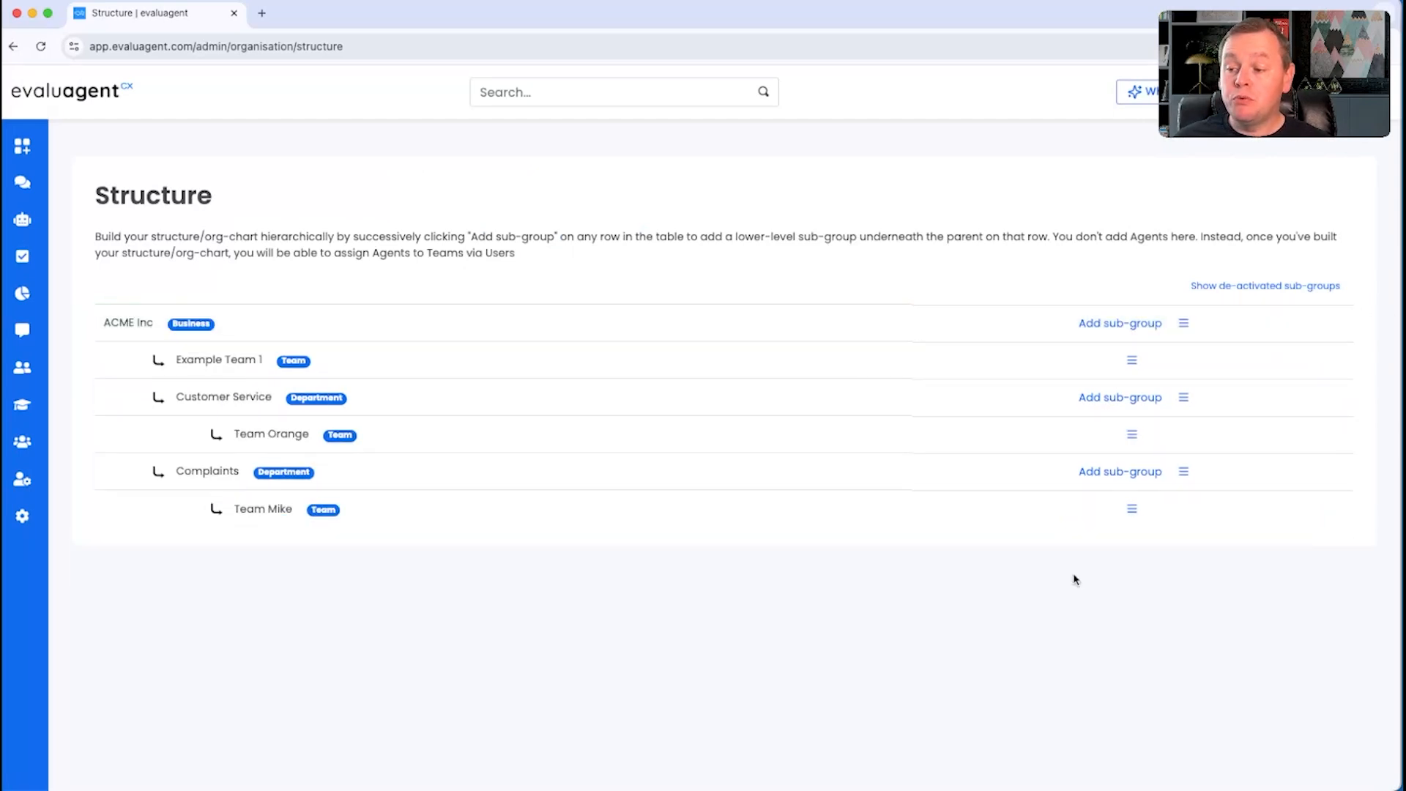
# Step: Examine how the new departments and teams are listed in the dashboard's Reporting Level filter, leaving the selection as it is
pyautogui.click(32, 151)
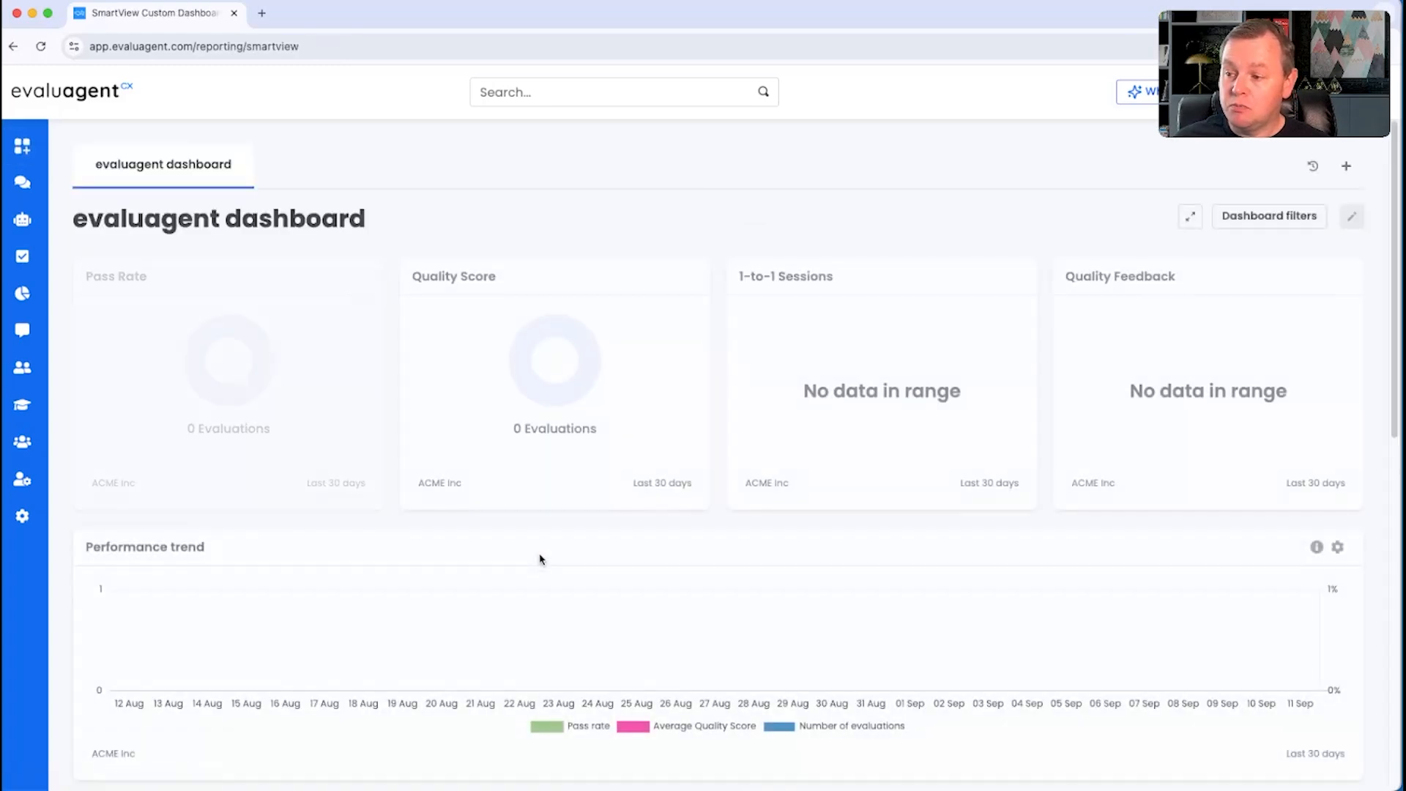
pyautogui.click(1248, 217)
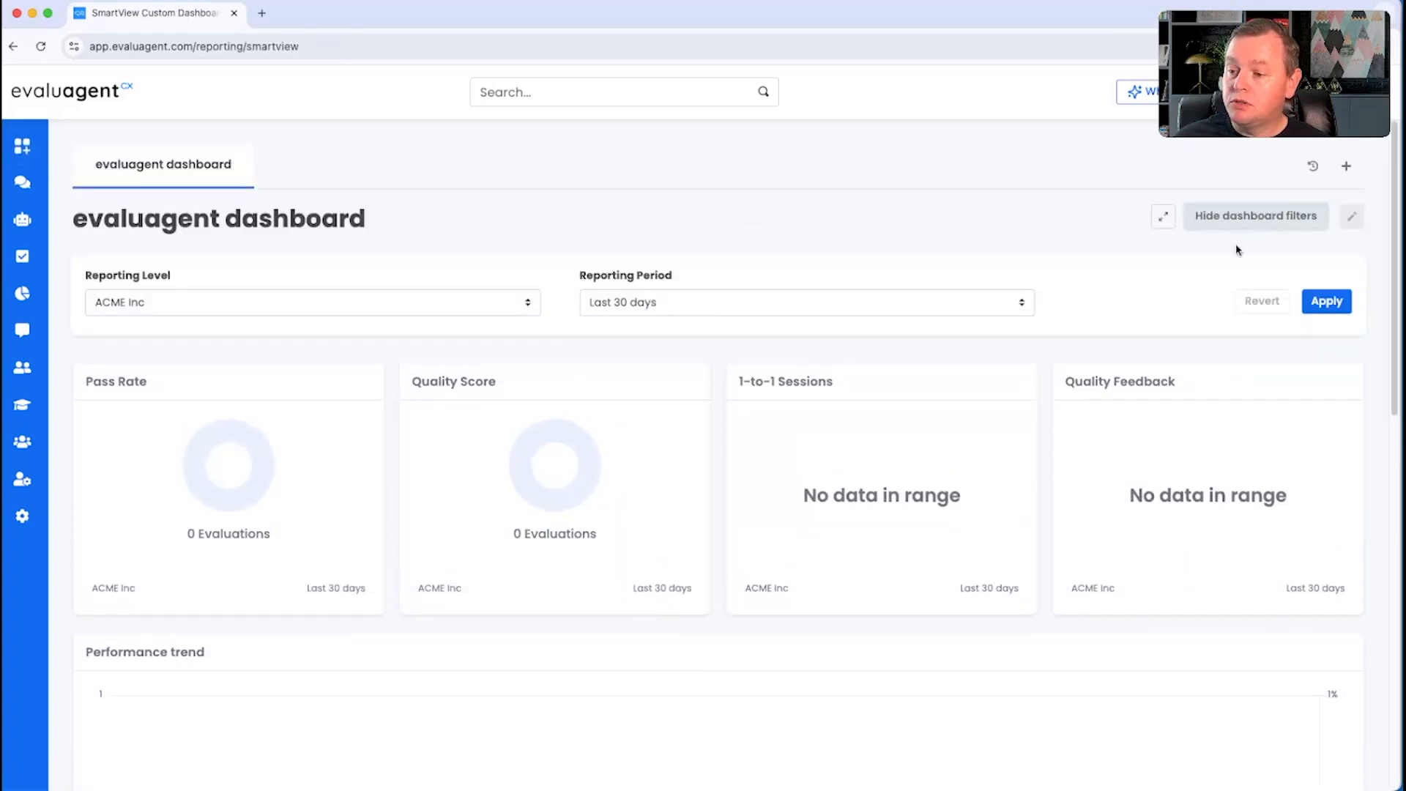
pyautogui.click(249, 302)
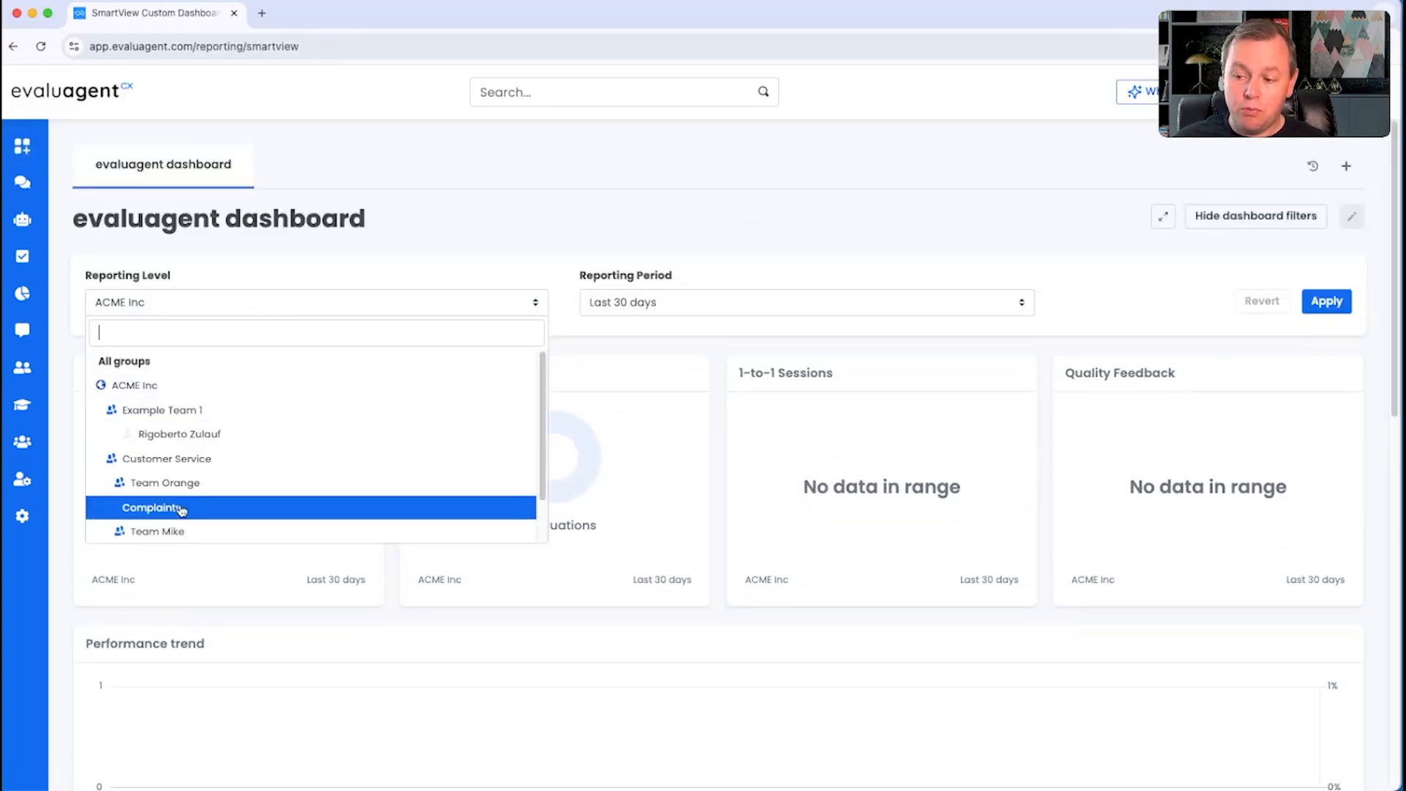
pyautogui.scroll(-2, 181, 510)
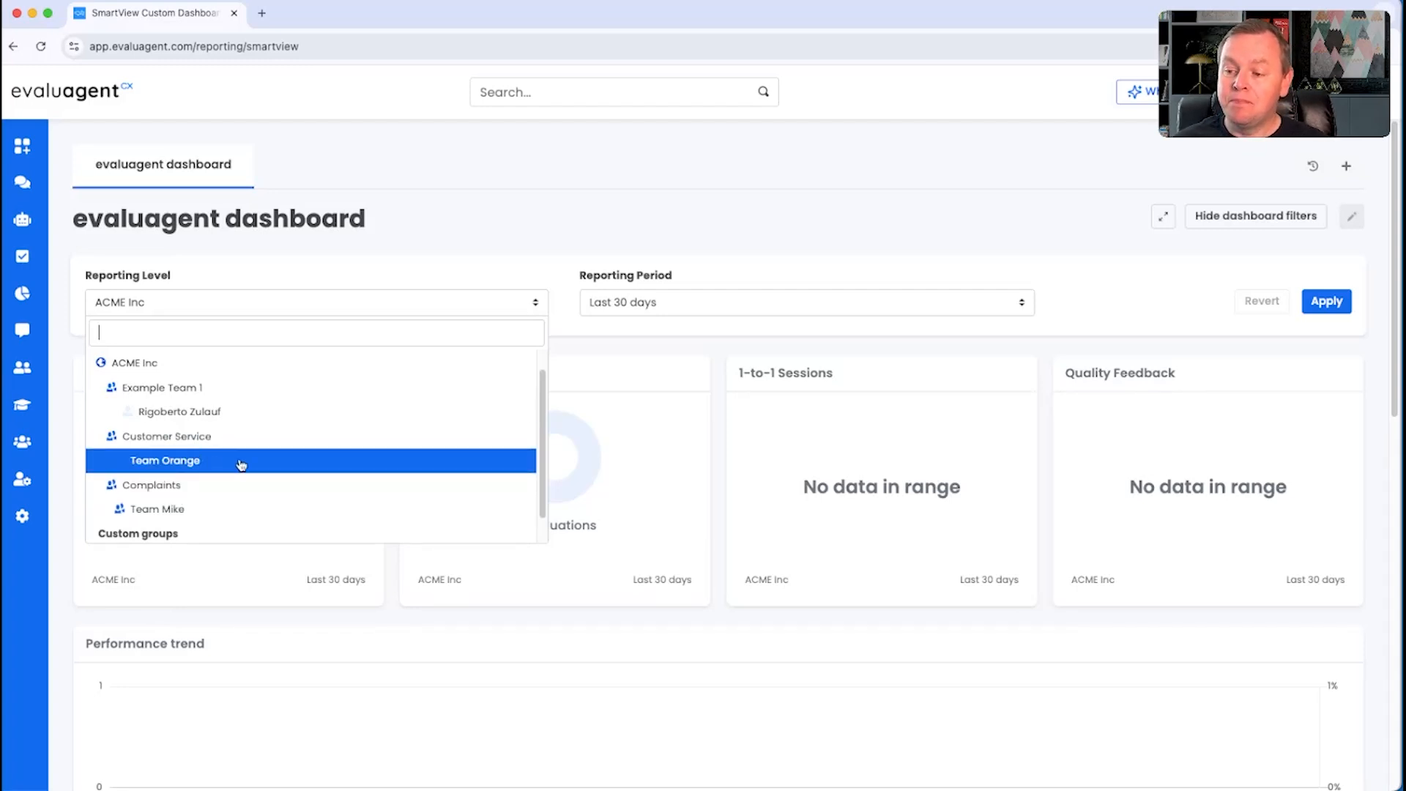
pyautogui.moveTo(21, 519)
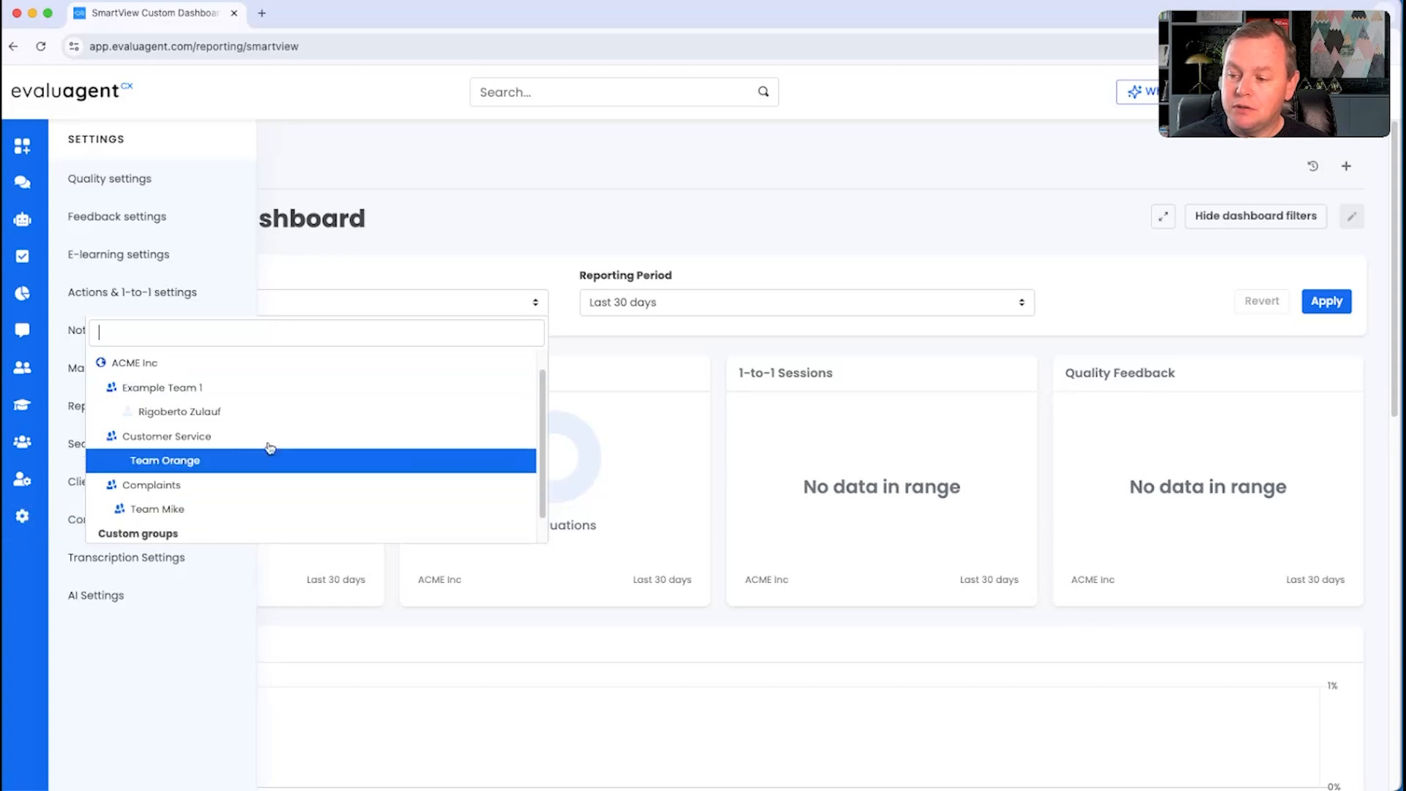
pyautogui.click(395, 251)
# Step: Return to the organisation's Structure page and view the editable details of Example Team 1 without saving anything
pyautogui.moveTo(17, 487)
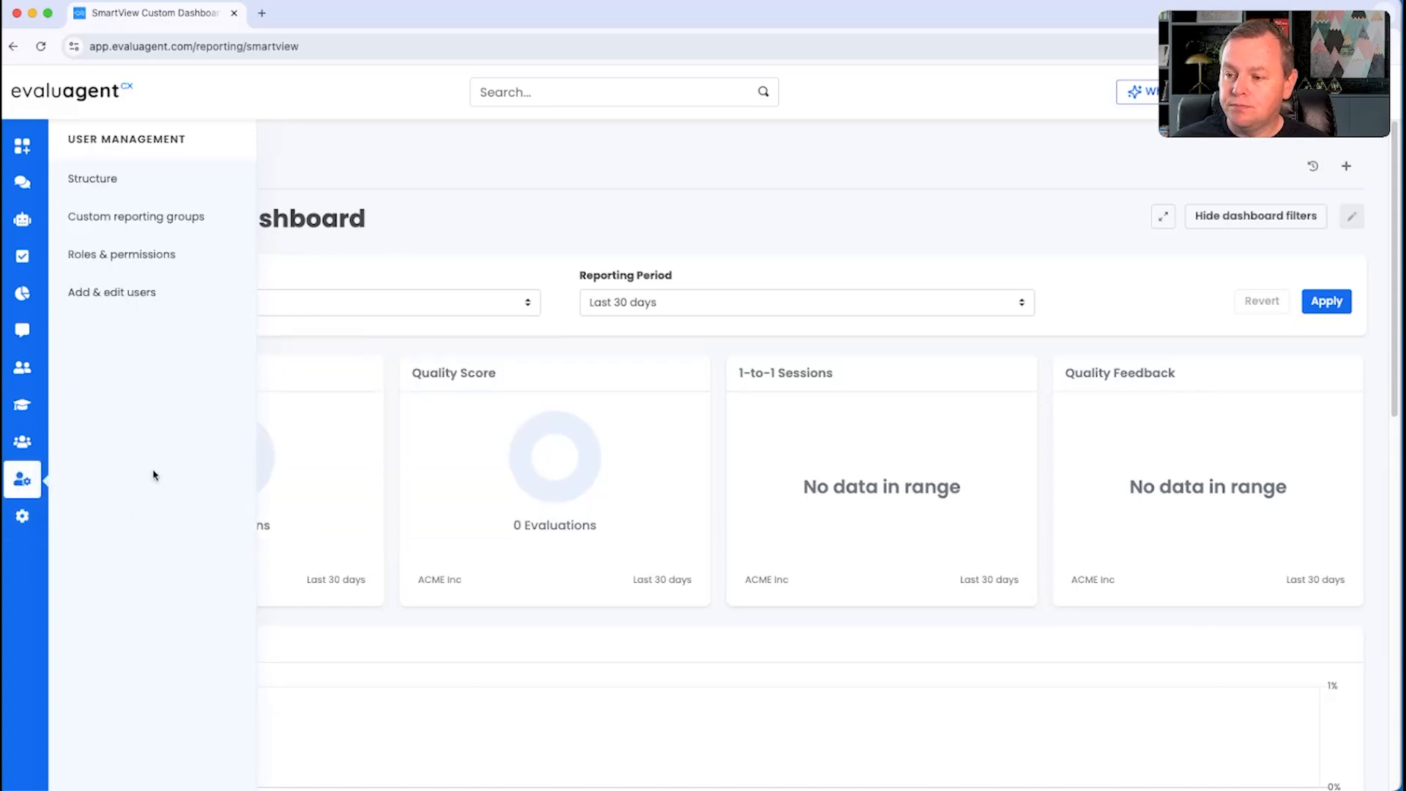
pyautogui.click(110, 178)
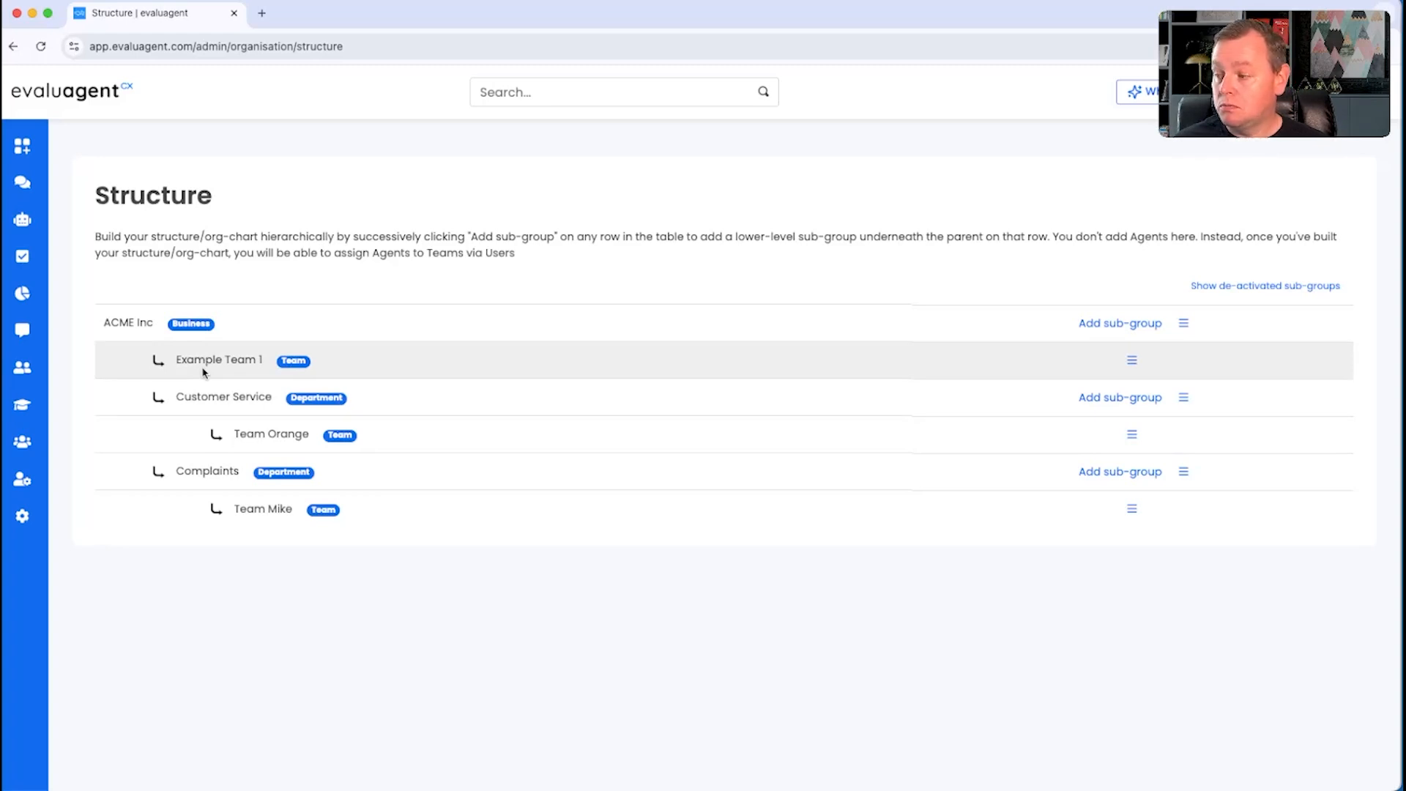
pyautogui.click(1132, 361)
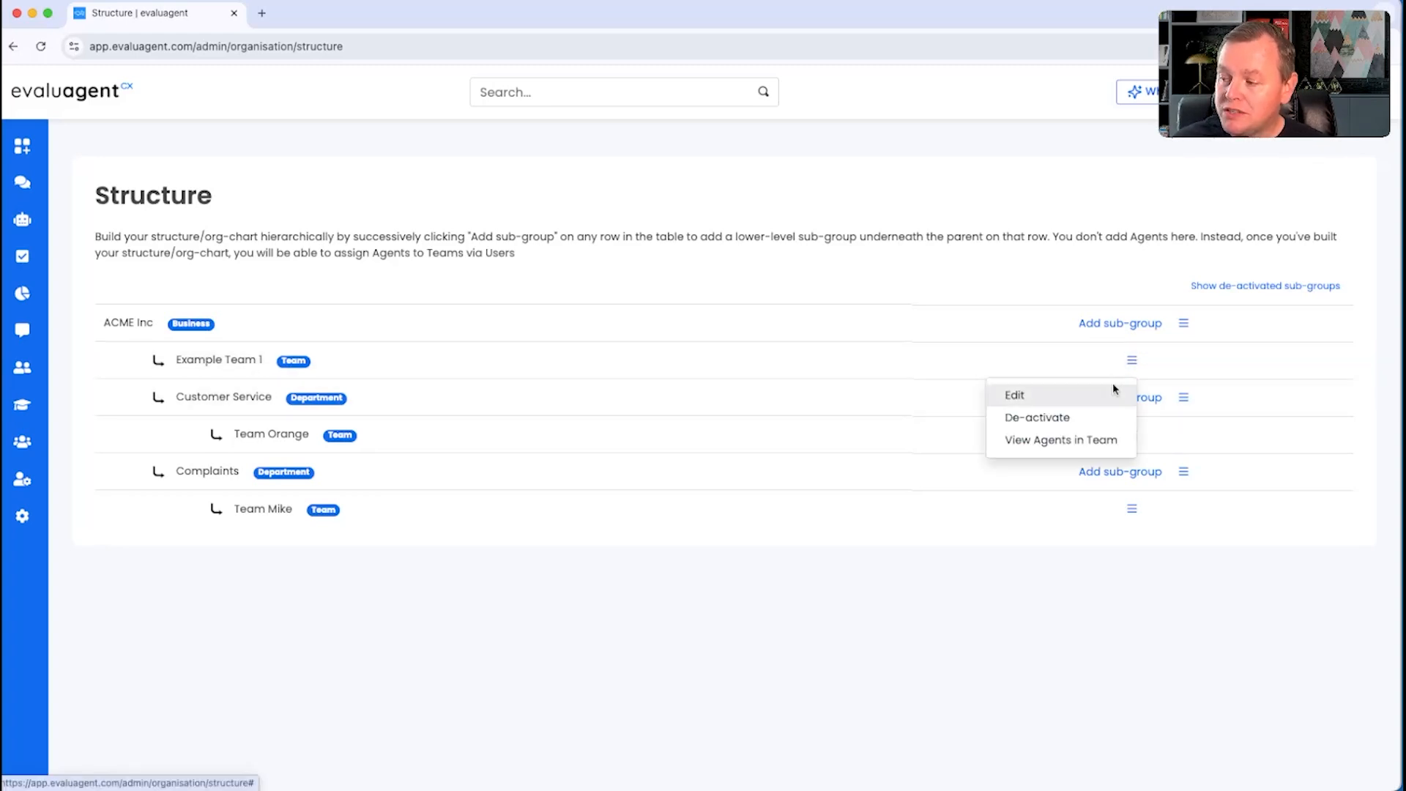
pyautogui.click(1014, 395)
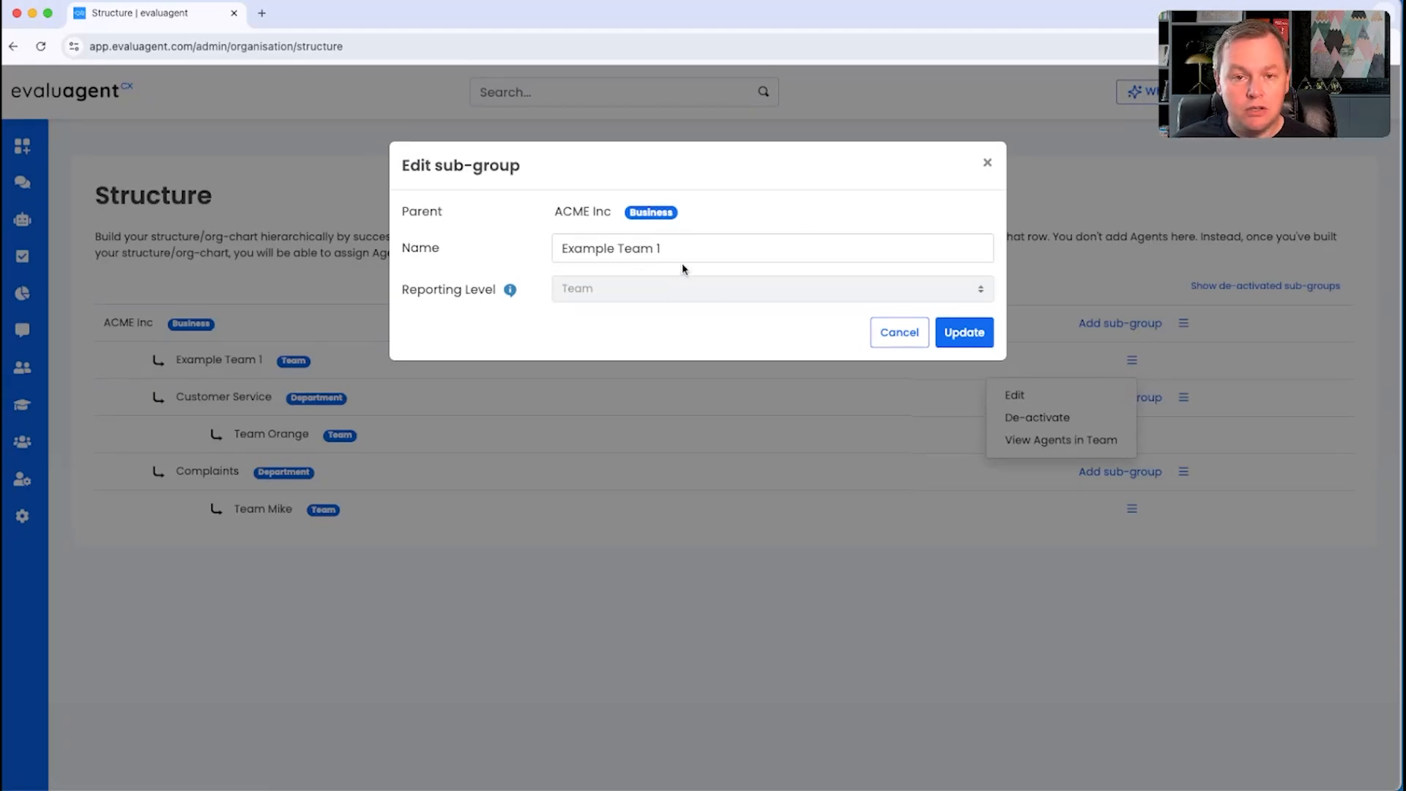
pyautogui.click(899, 333)
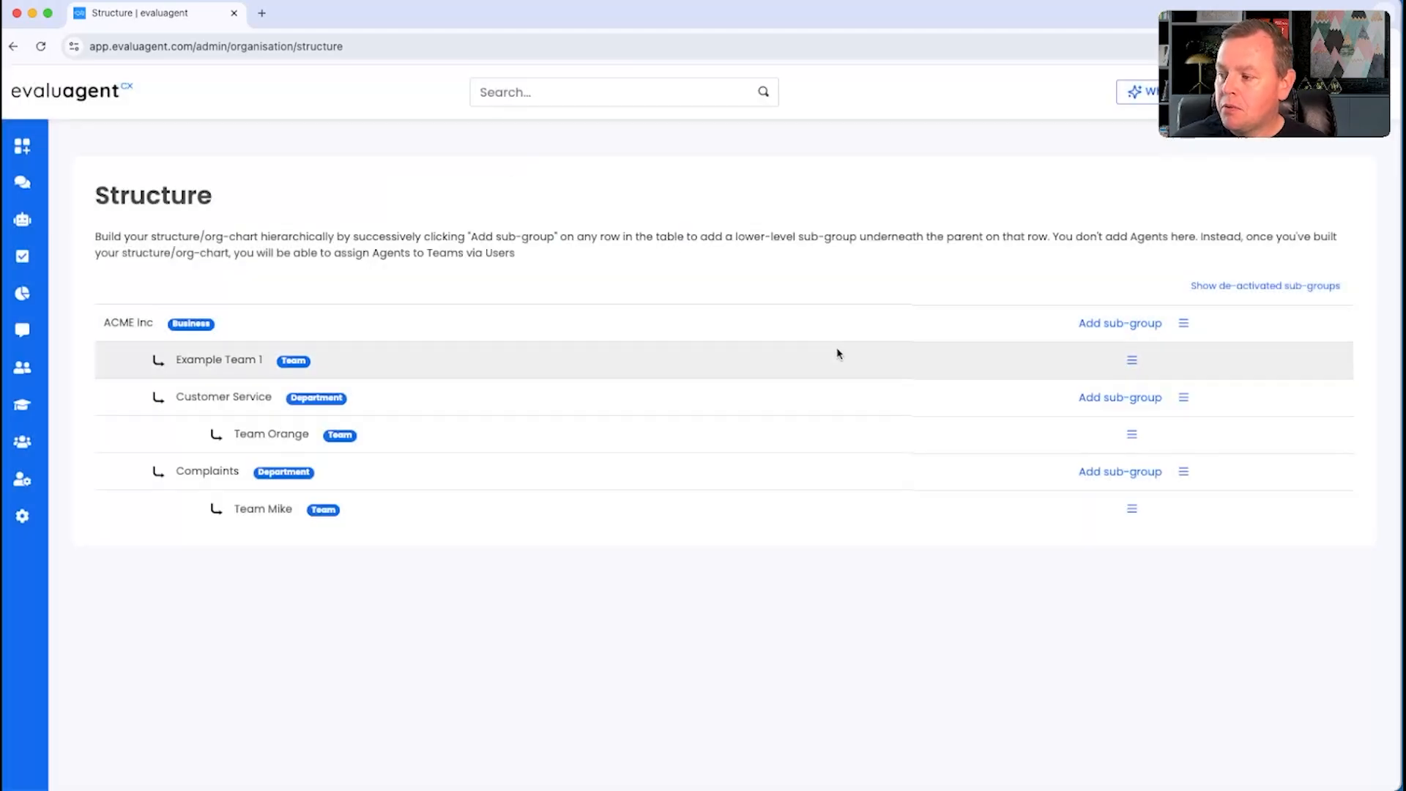
# Step: Try to de-activate the Example Team 1 sub-group under ACME Inc, and close the dialog
pyautogui.click(1130, 361)
pyautogui.click(1071, 415)
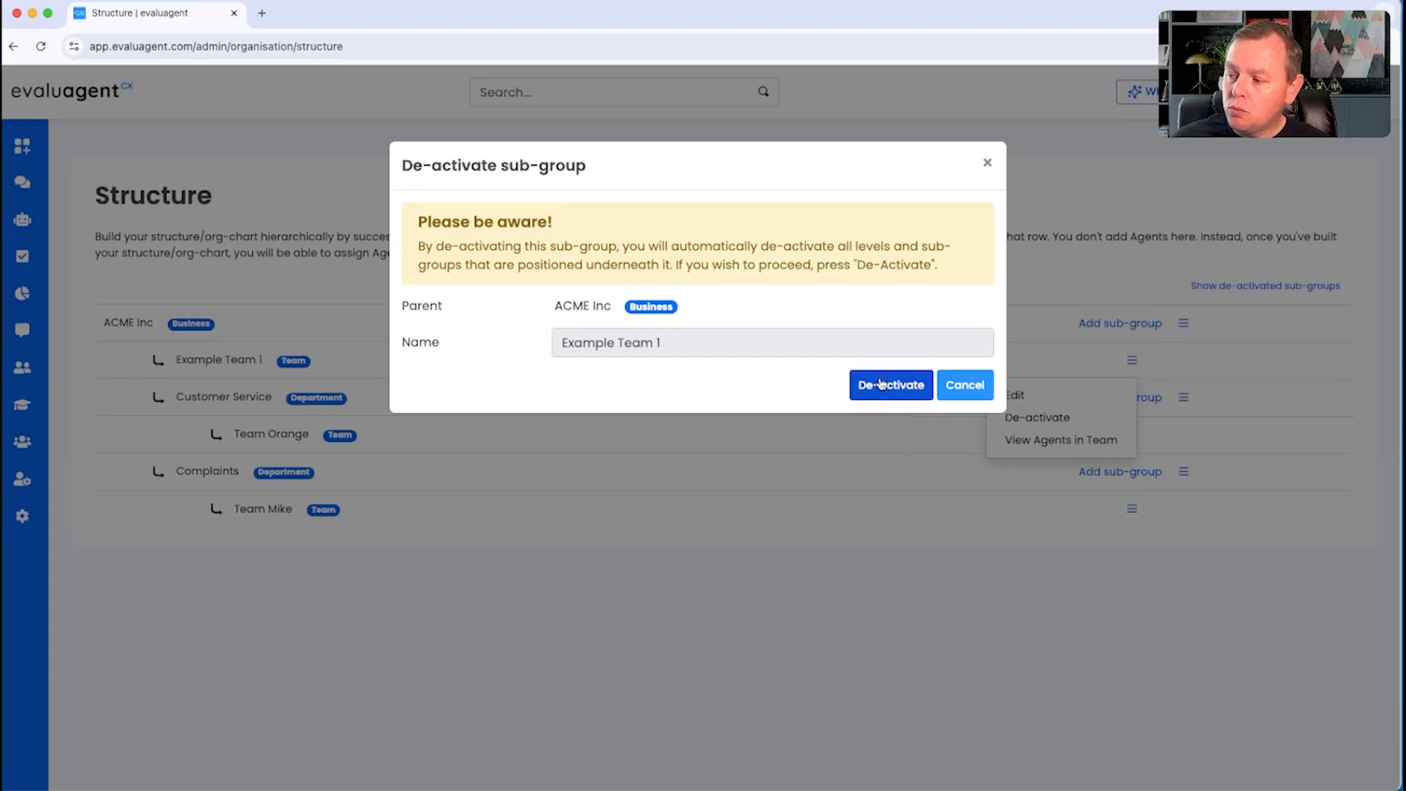
pyautogui.click(902, 388)
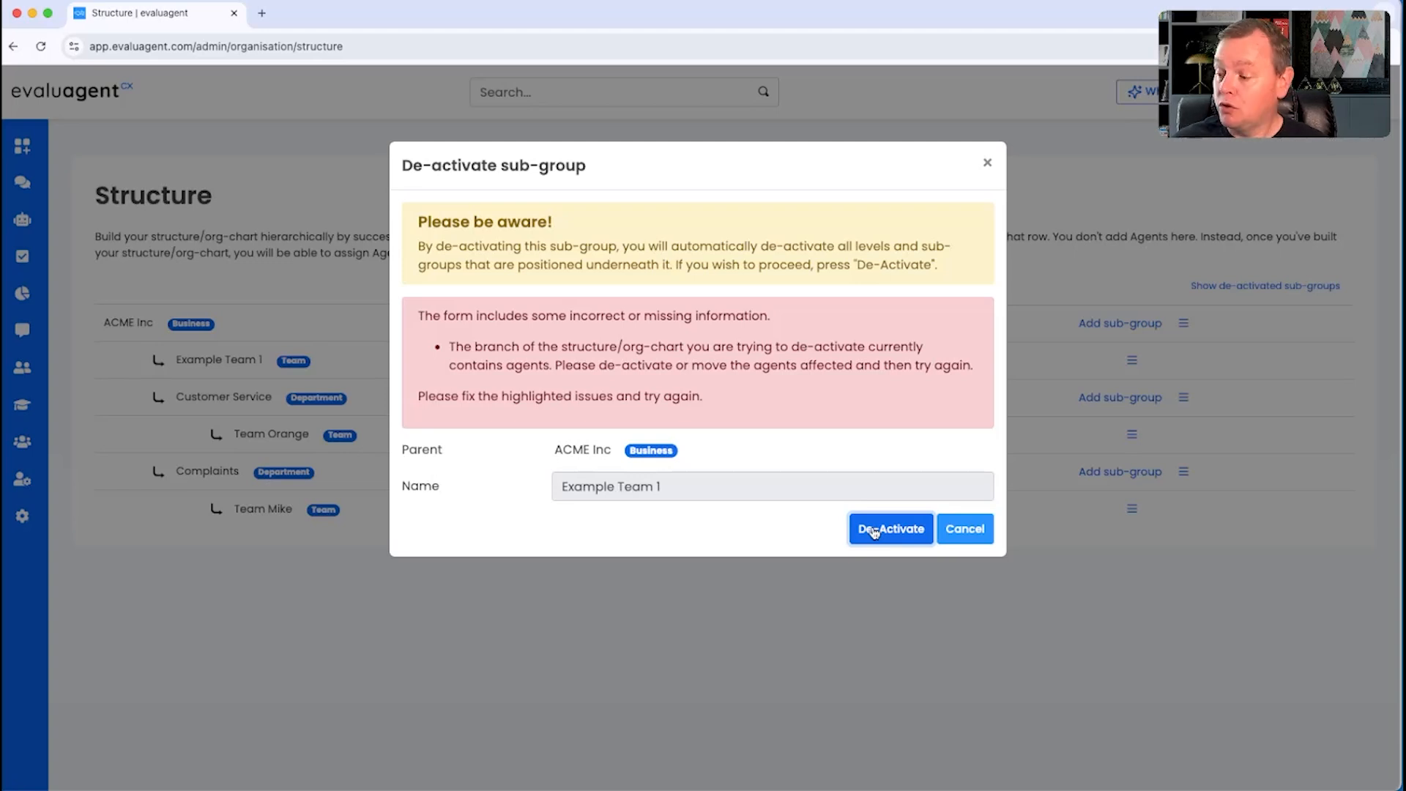
pyautogui.click(965, 529)
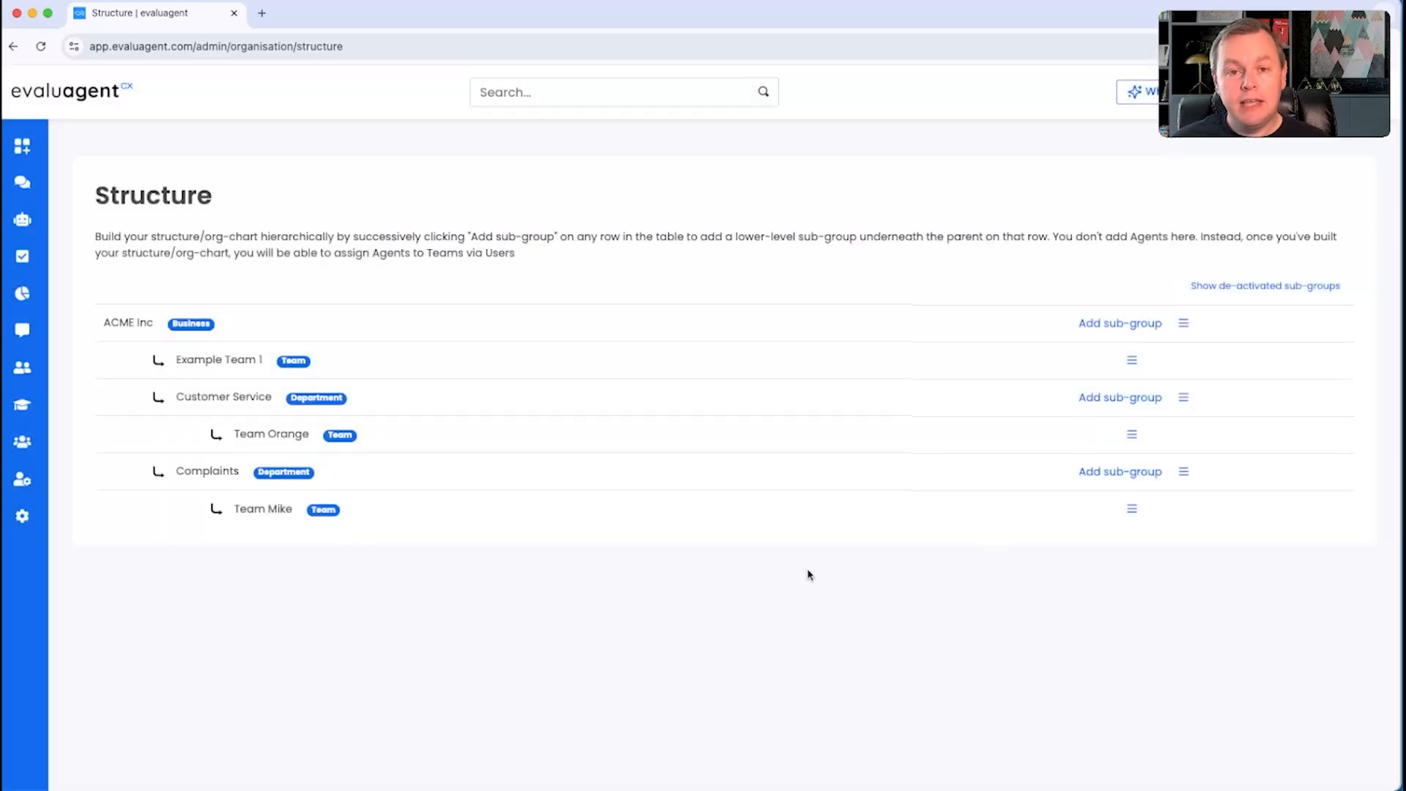